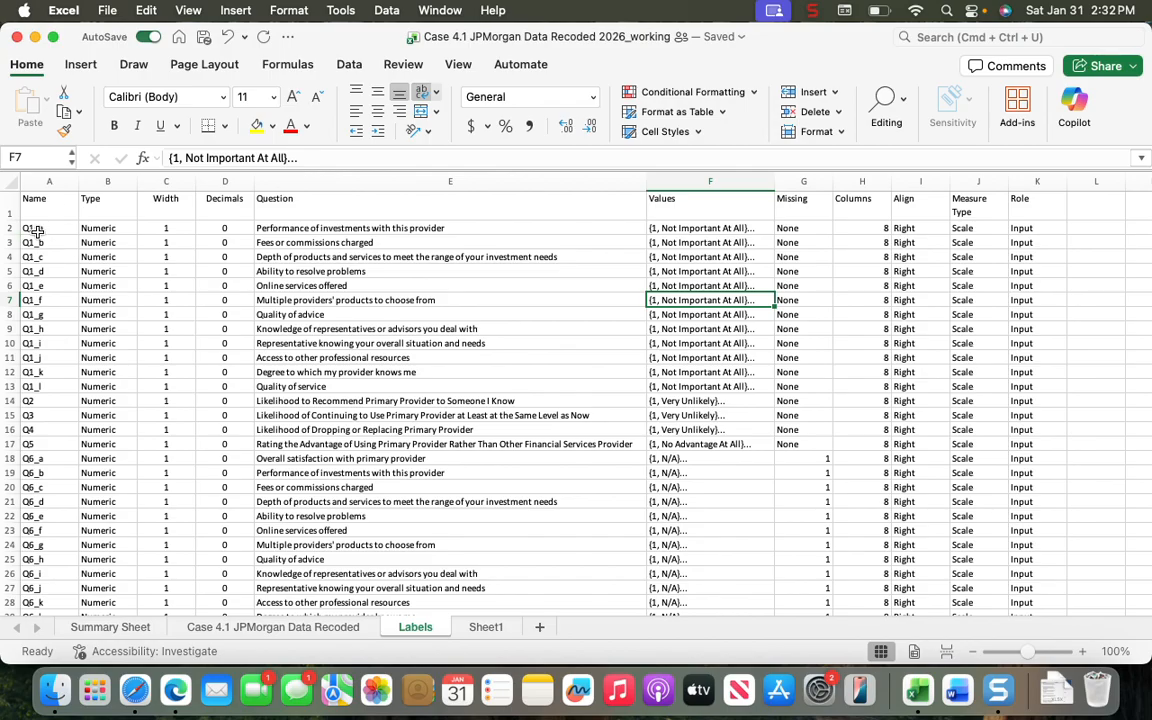
Insert a blank row directly below the variable names in the Case 4.1 JPMorgan Data Recoded sheet.
{"action": "left_click", "coordinate": [312, 227]}
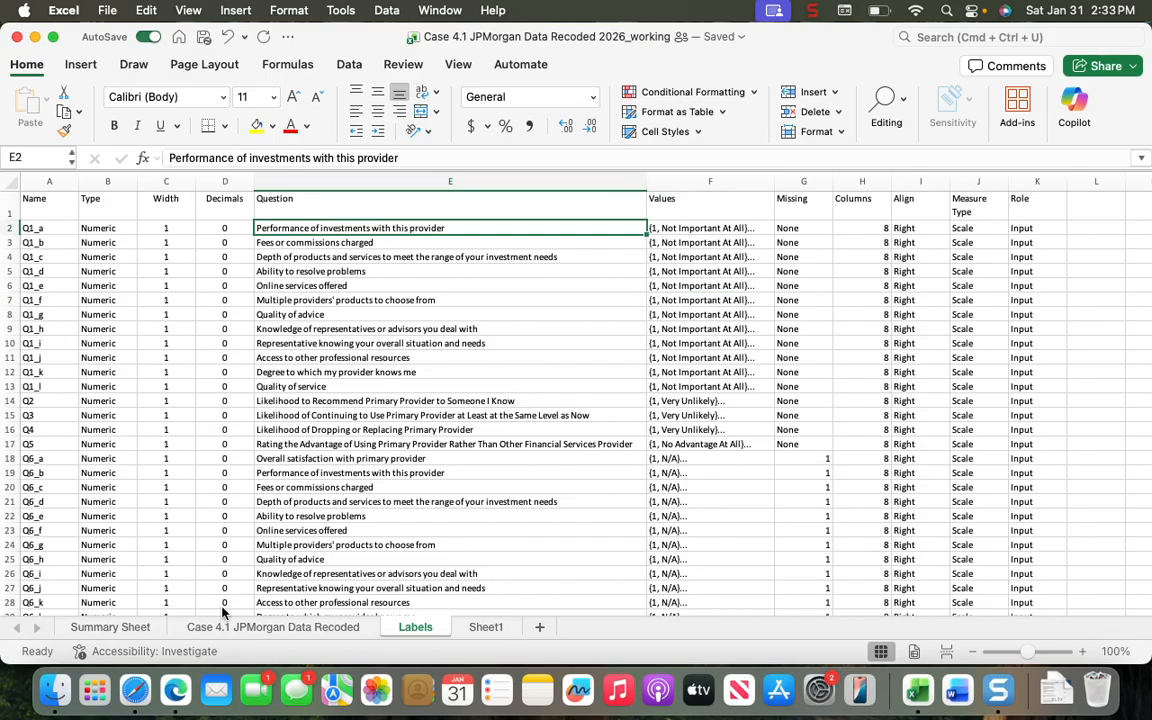
{"action": "left_click", "coordinate": [115, 628]}
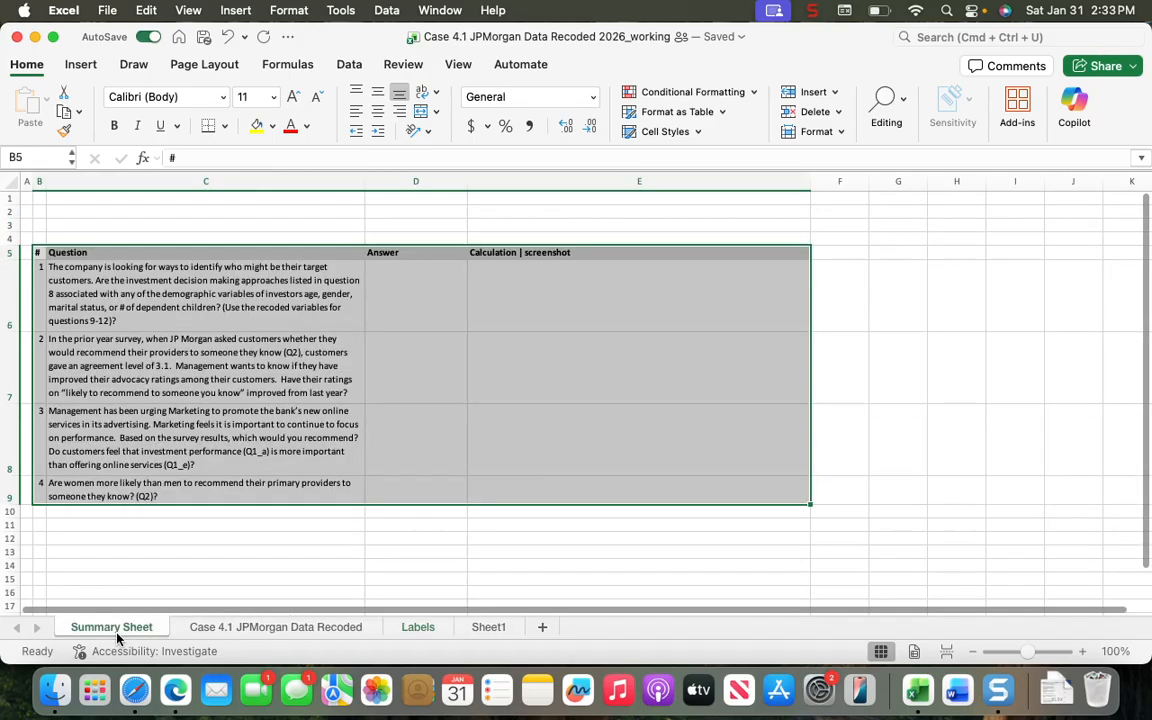
{"action": "left_click", "coordinate": [268, 628]}
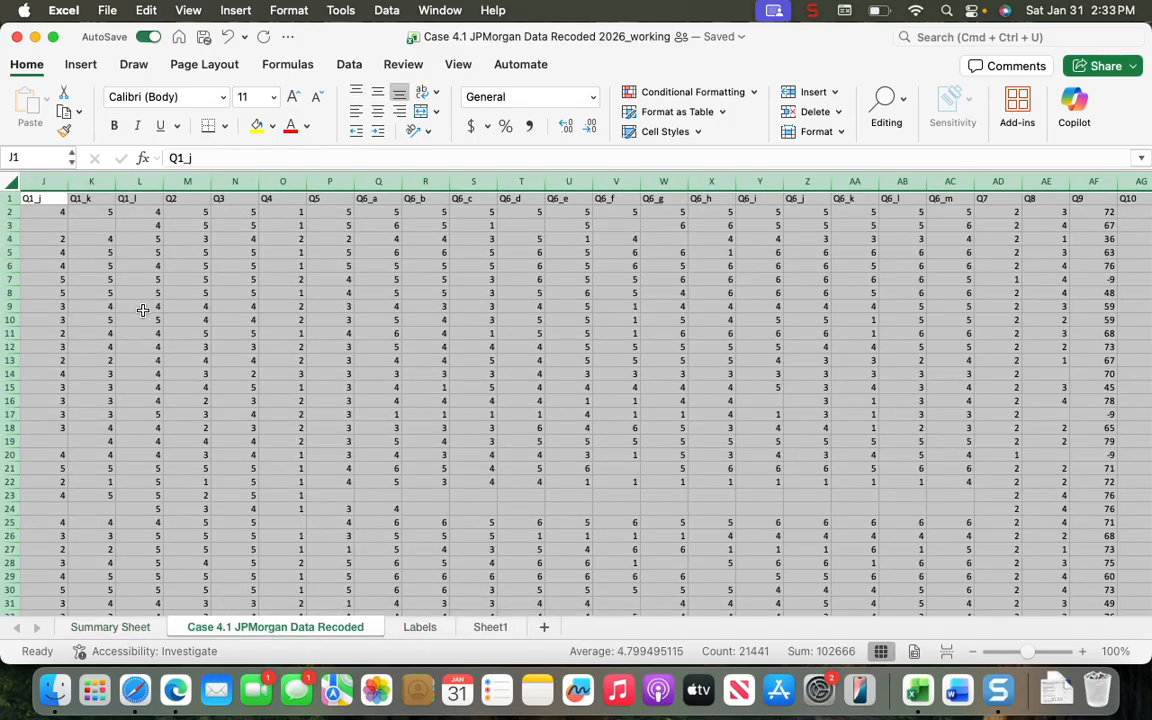
{"action": "left_click", "coordinate": [6, 212]}
{"action": "right_click", "coordinate": [6, 214]}
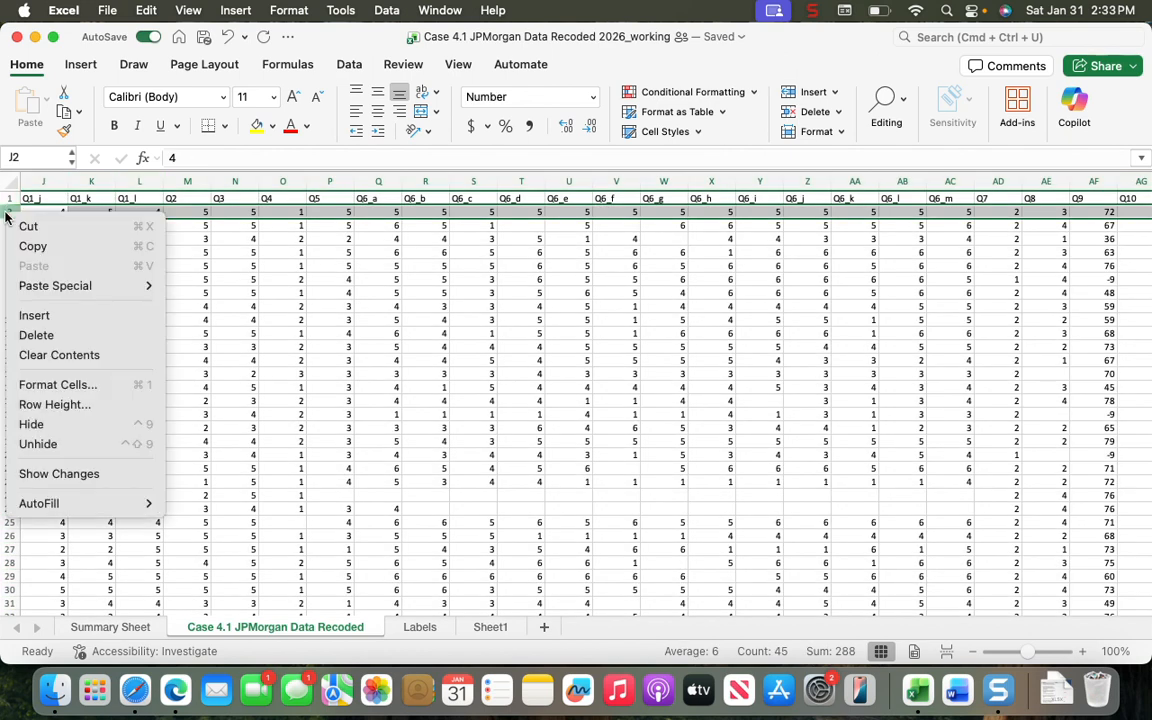
{"action": "key", "text": "Escape"}
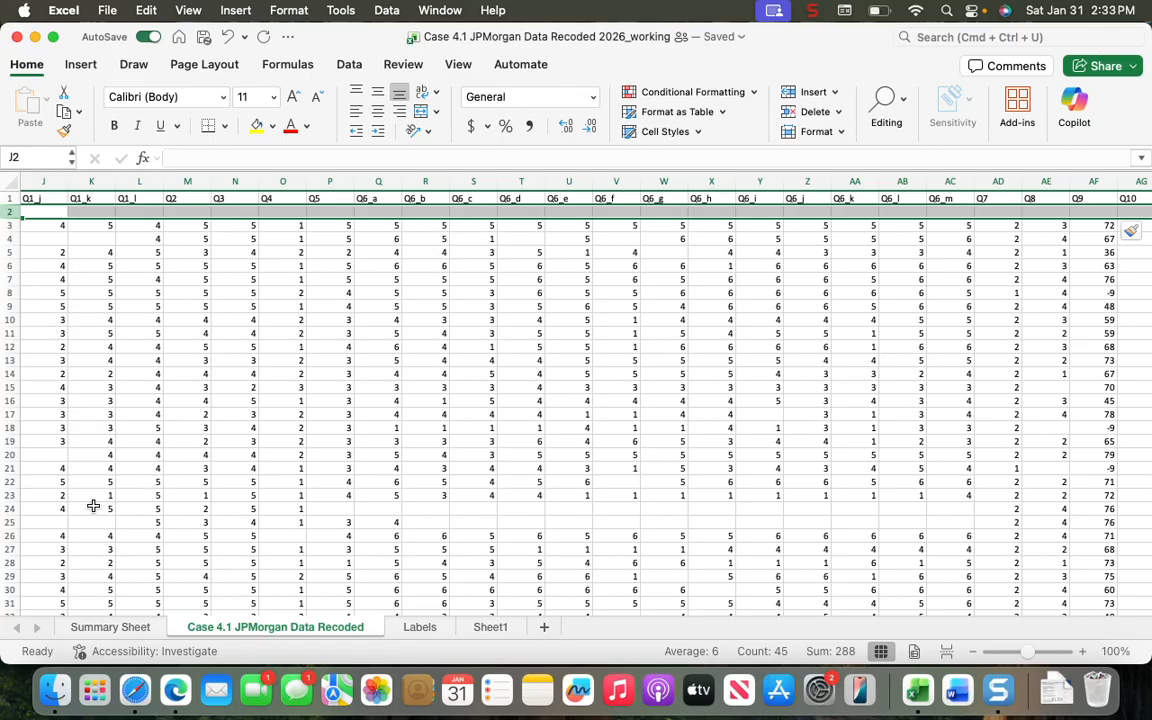
Copy all question texts in column E of the Labels sheet, from E2 down to E51.
{"action": "left_click", "coordinate": [418, 626]}
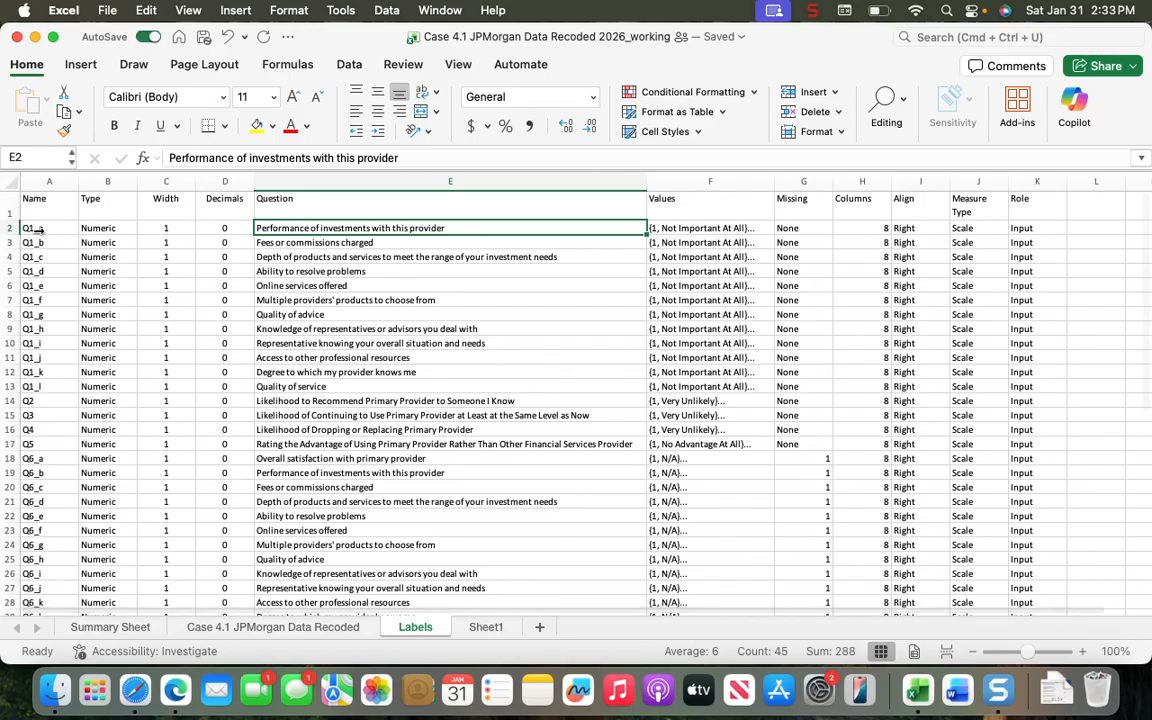
{"action": "left_click", "coordinate": [215, 626]}
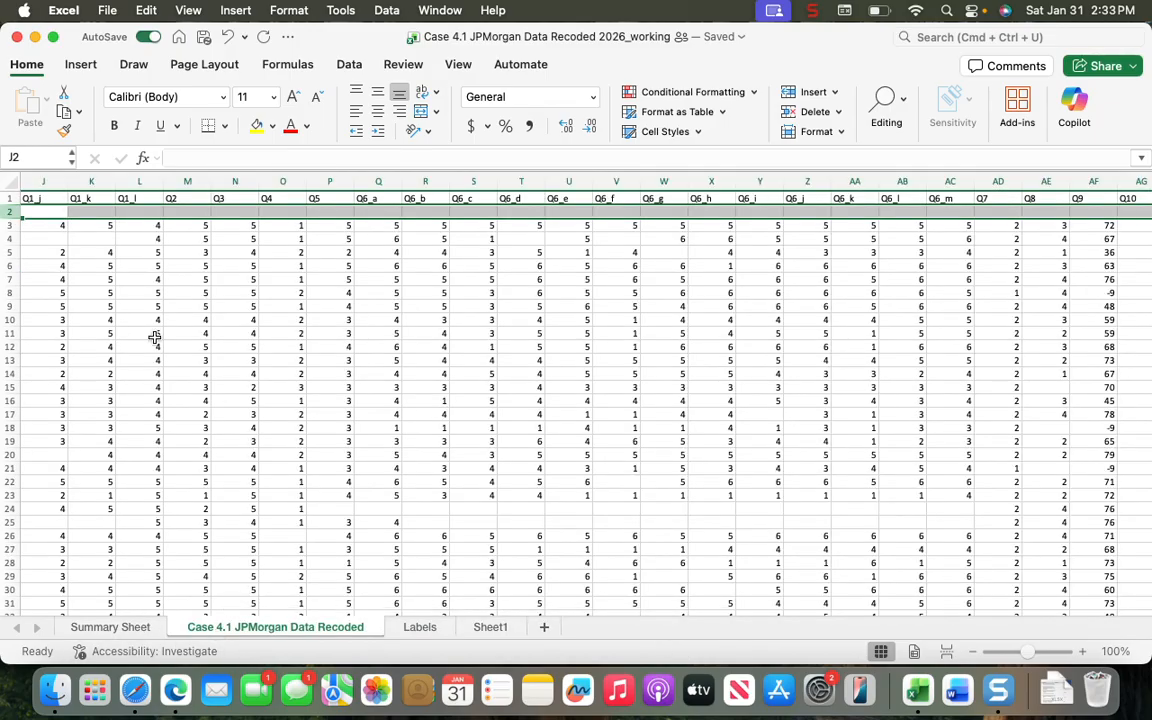
{"action": "scroll", "coordinate": [155, 336], "scroll_direction": "left", "scroll_amount": 10}
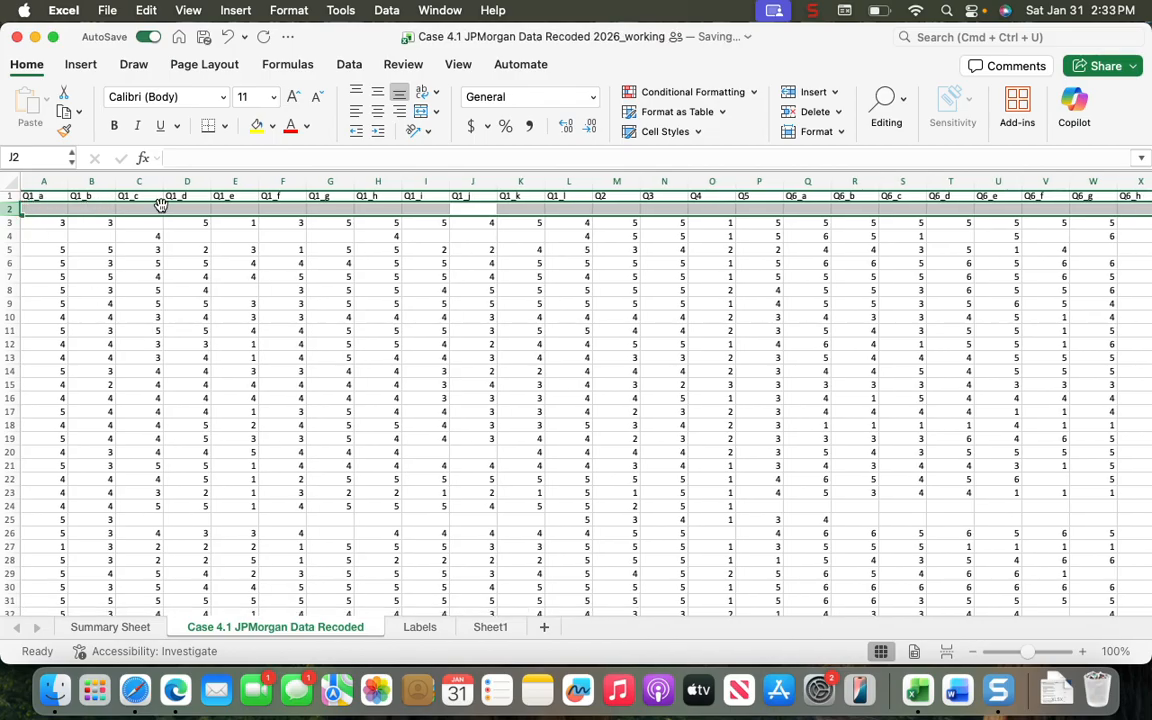
{"action": "left_click", "coordinate": [418, 627]}
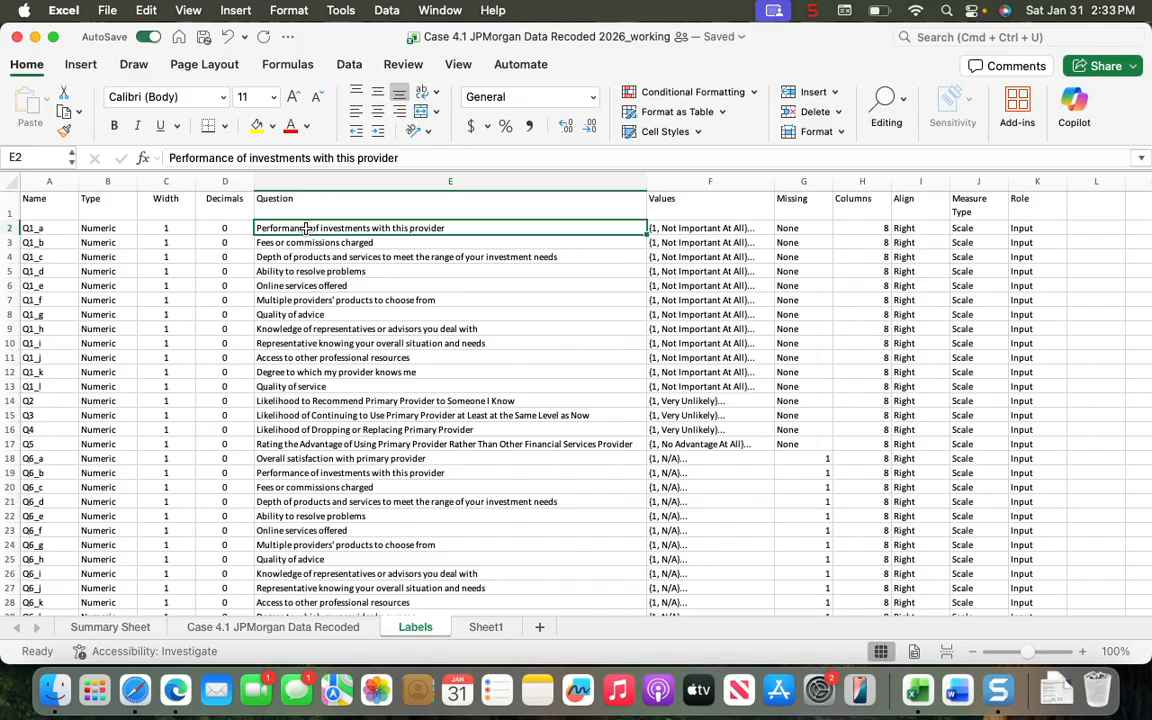
{"action": "key", "text": "shift+super+Down"}
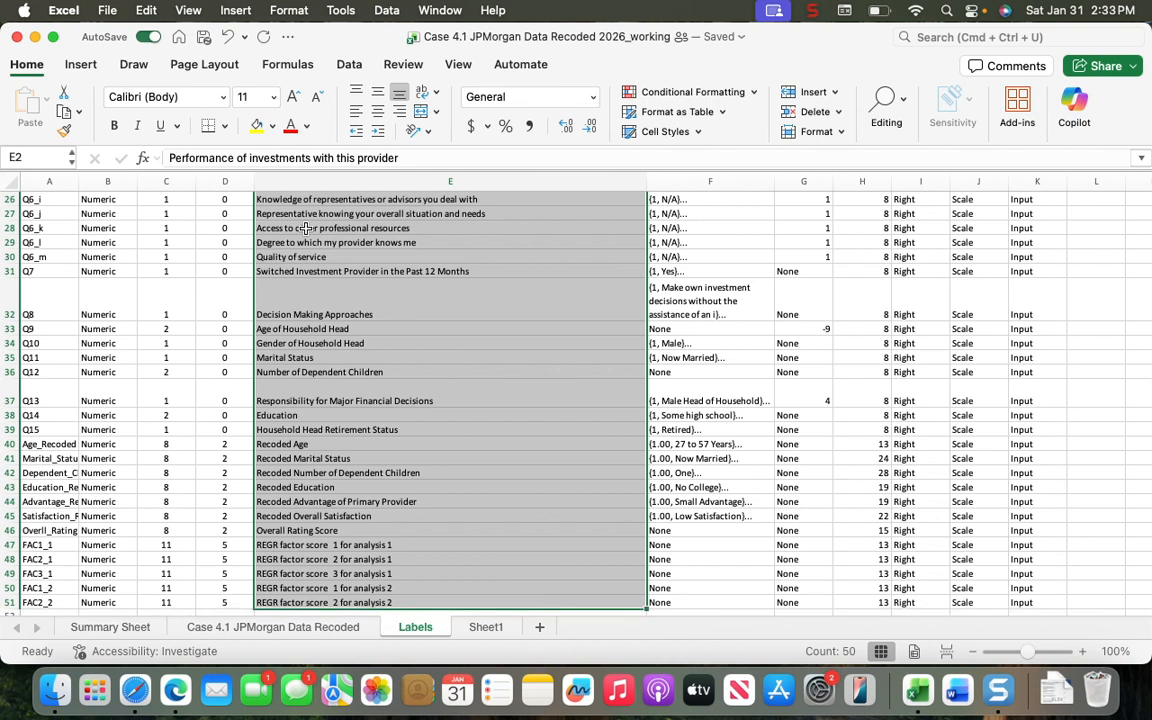
{"action": "key", "text": "super+c"}
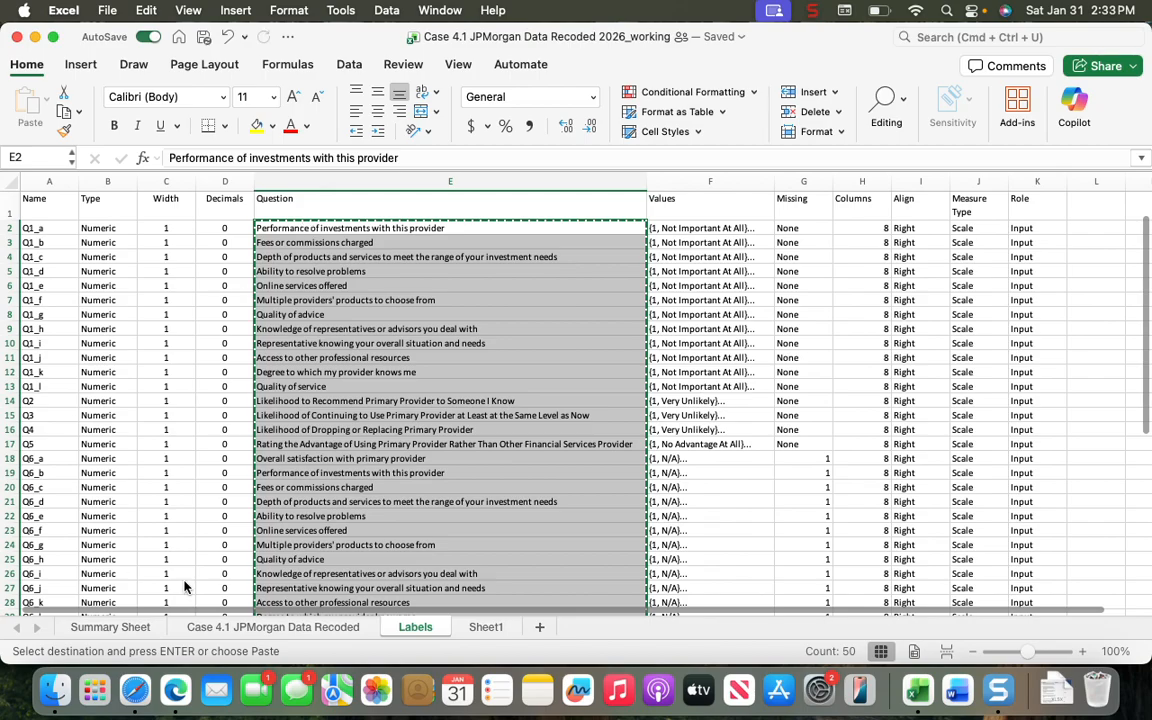
Paste the copied questions transposed into row 2 of the Case 4.1 JPMorgan Data Recoded sheet, starting at A2.
{"action": "left_click", "coordinate": [248, 630]}
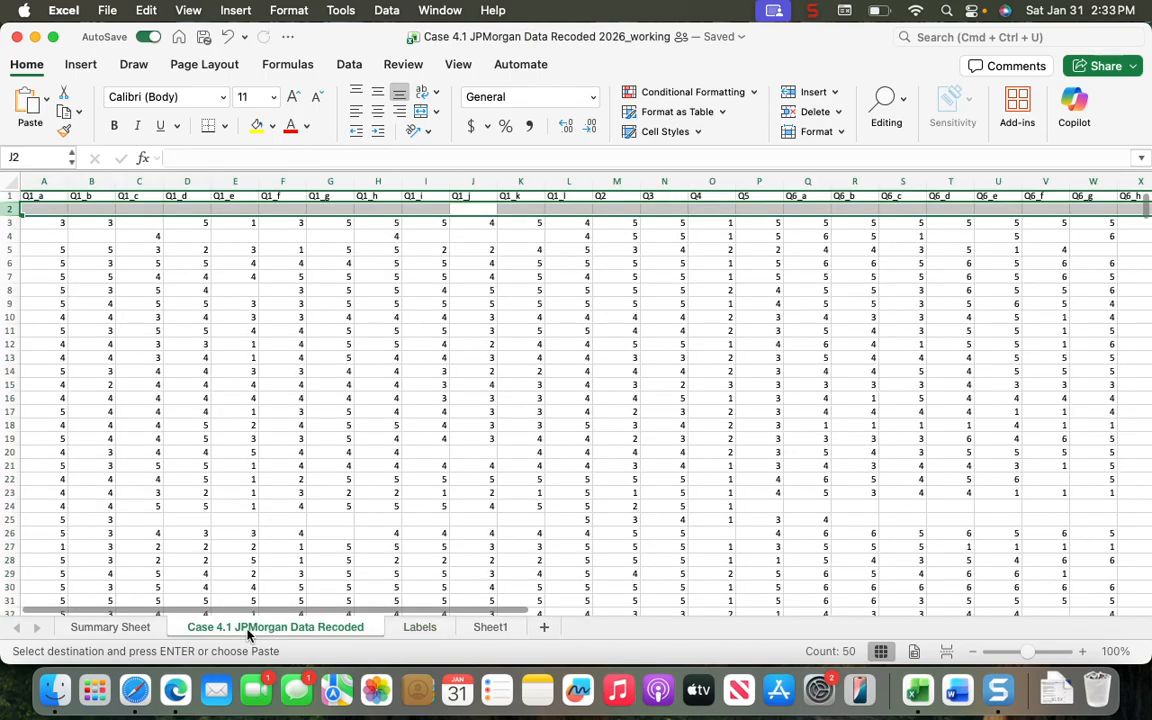
{"action": "left_click", "coordinate": [12, 208]}
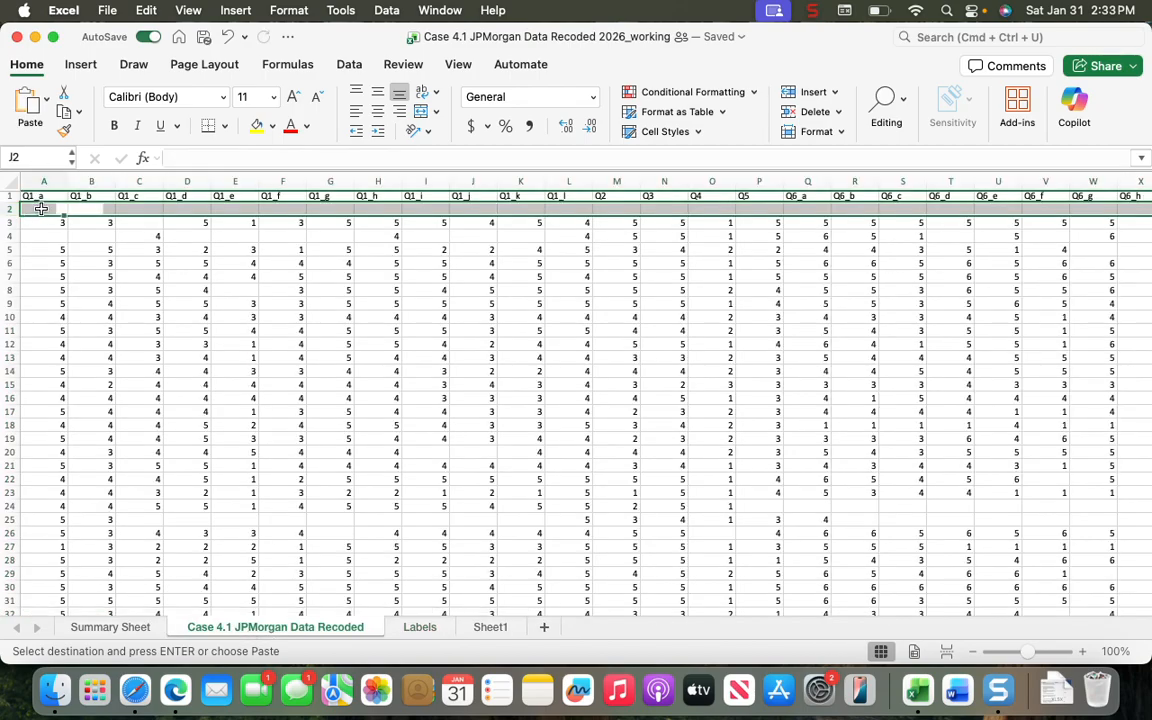
{"action": "left_click", "coordinate": [41, 208]}
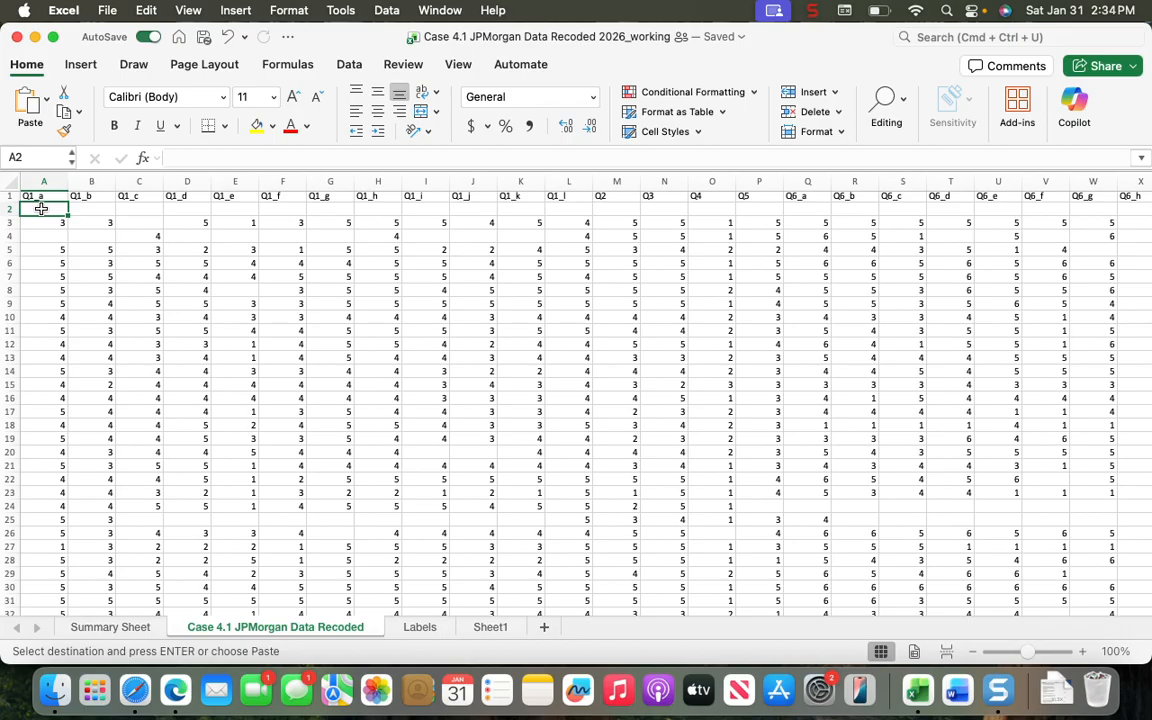
{"action": "left_click", "coordinate": [47, 104]}
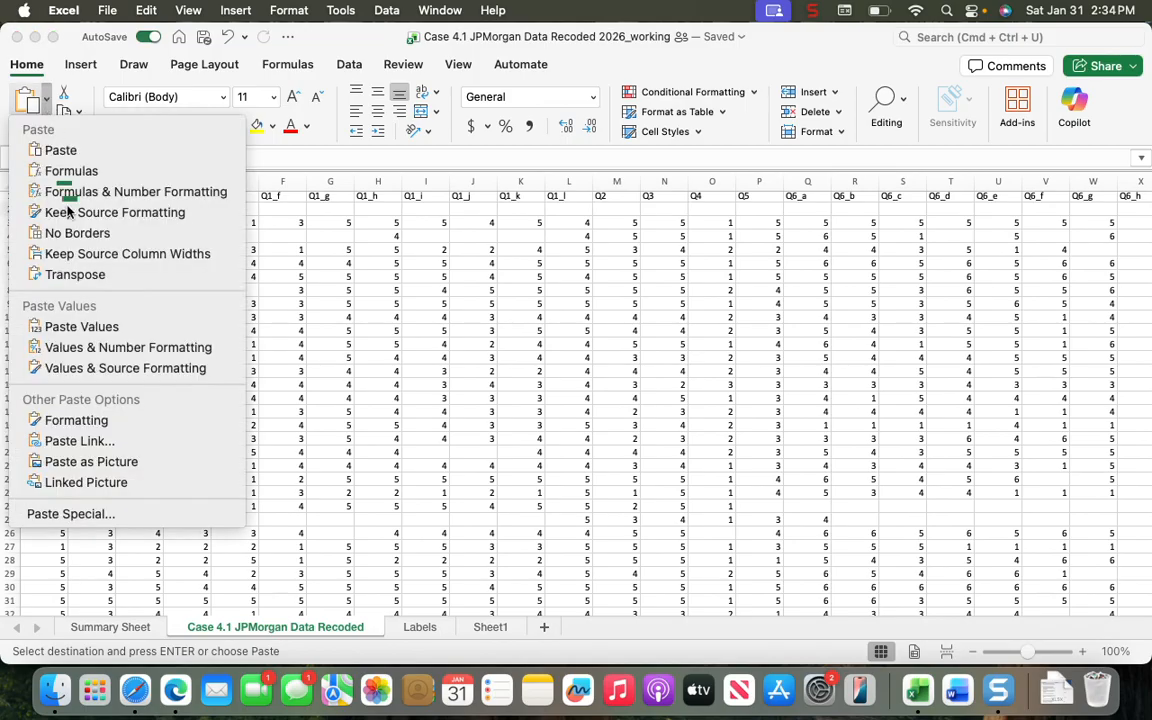
{"action": "left_click", "coordinate": [75, 274]}
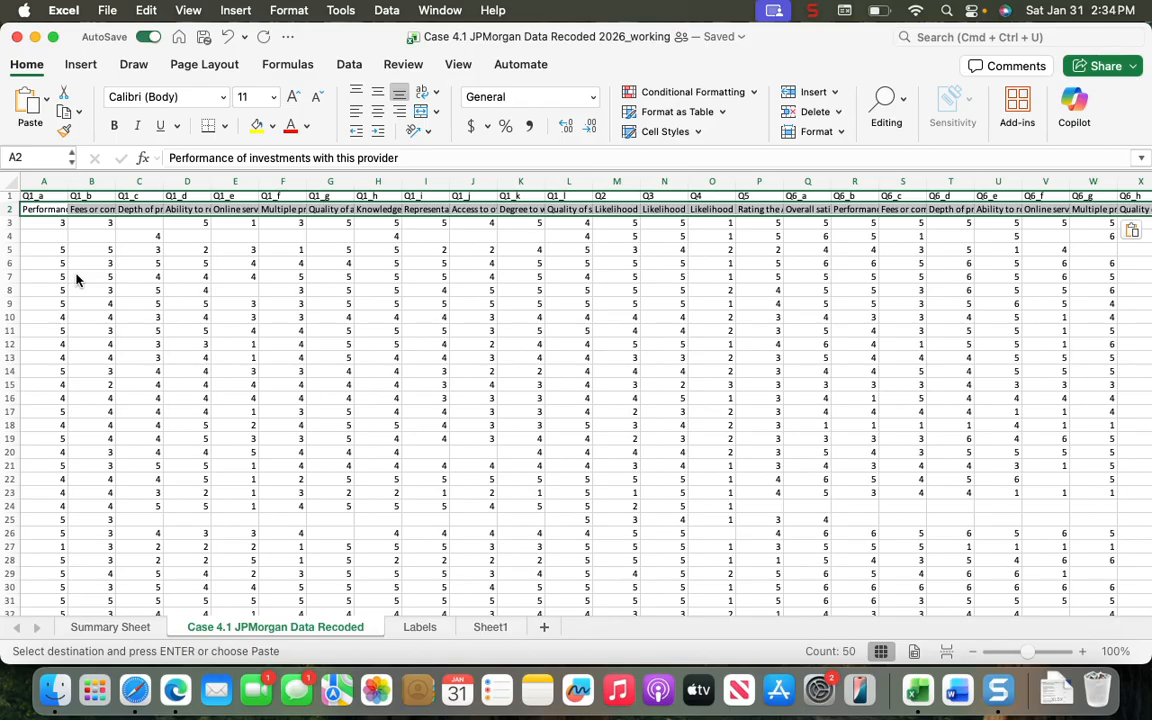
Insert a blank row between the question texts in row 2 and the first data row.
{"action": "left_click", "coordinate": [7, 223]}
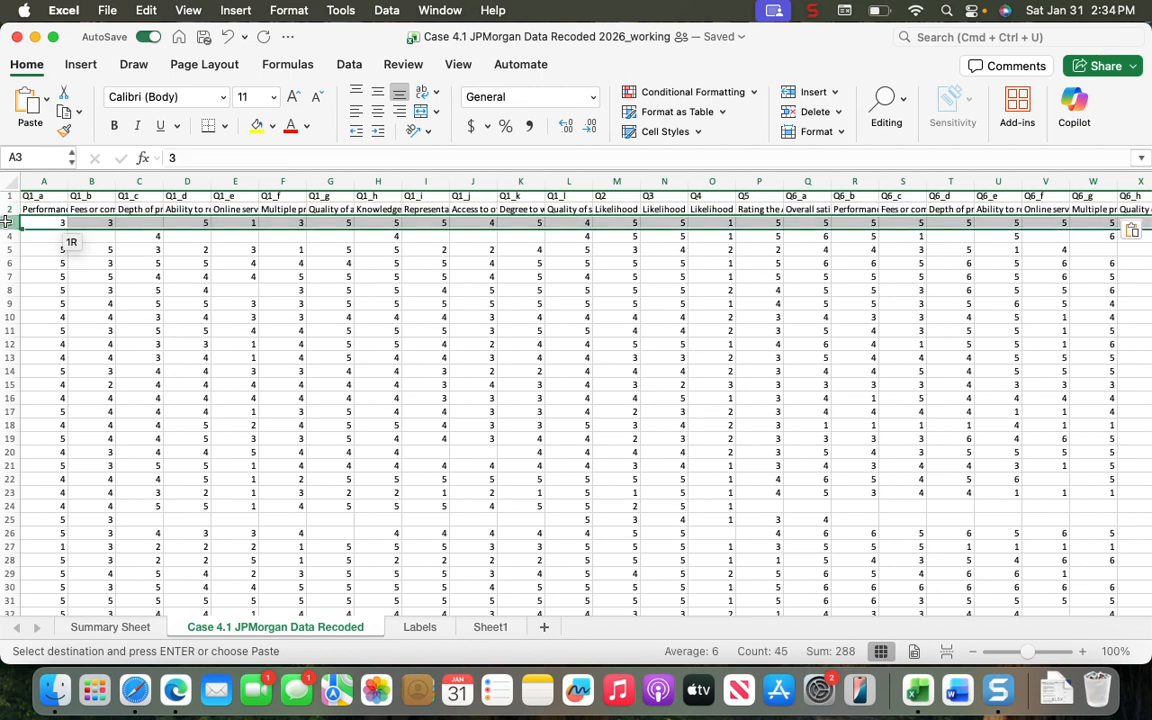
{"action": "right_click", "coordinate": [7, 226]}
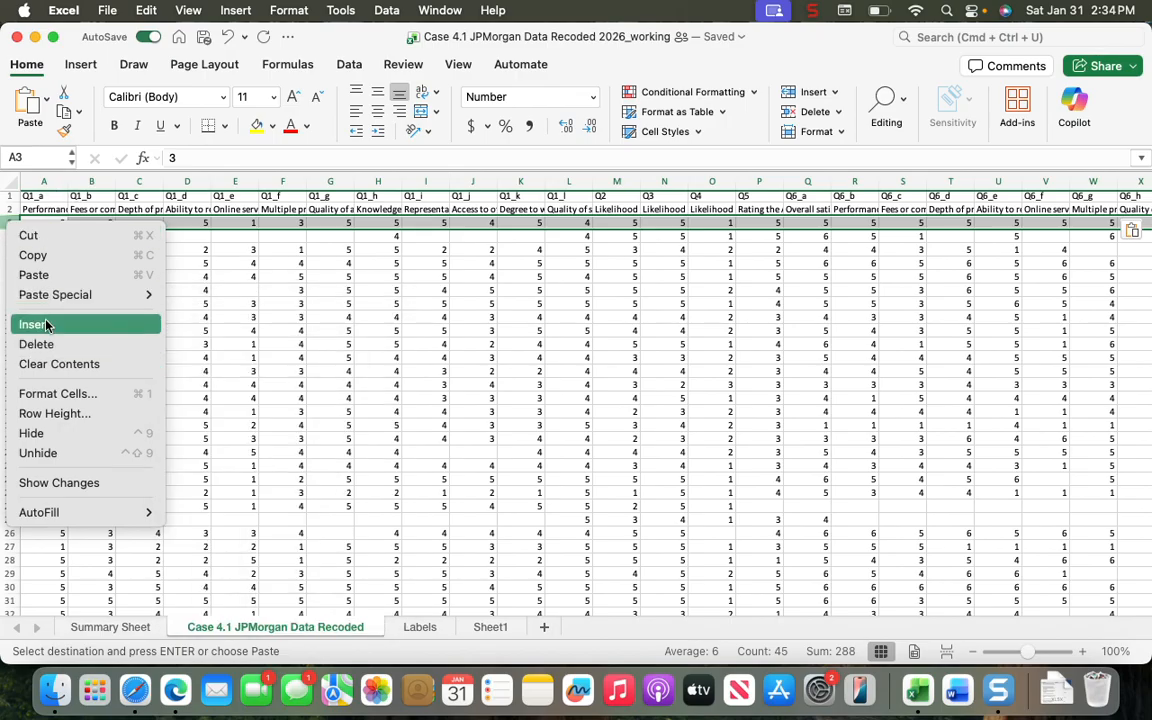
{"action": "left_click", "coordinate": [44, 324]}
Enter =CONCATENATE(A1," ",A2) in A3 to join the variable name and question text with a space.
{"action": "left_click", "coordinate": [34, 224]}
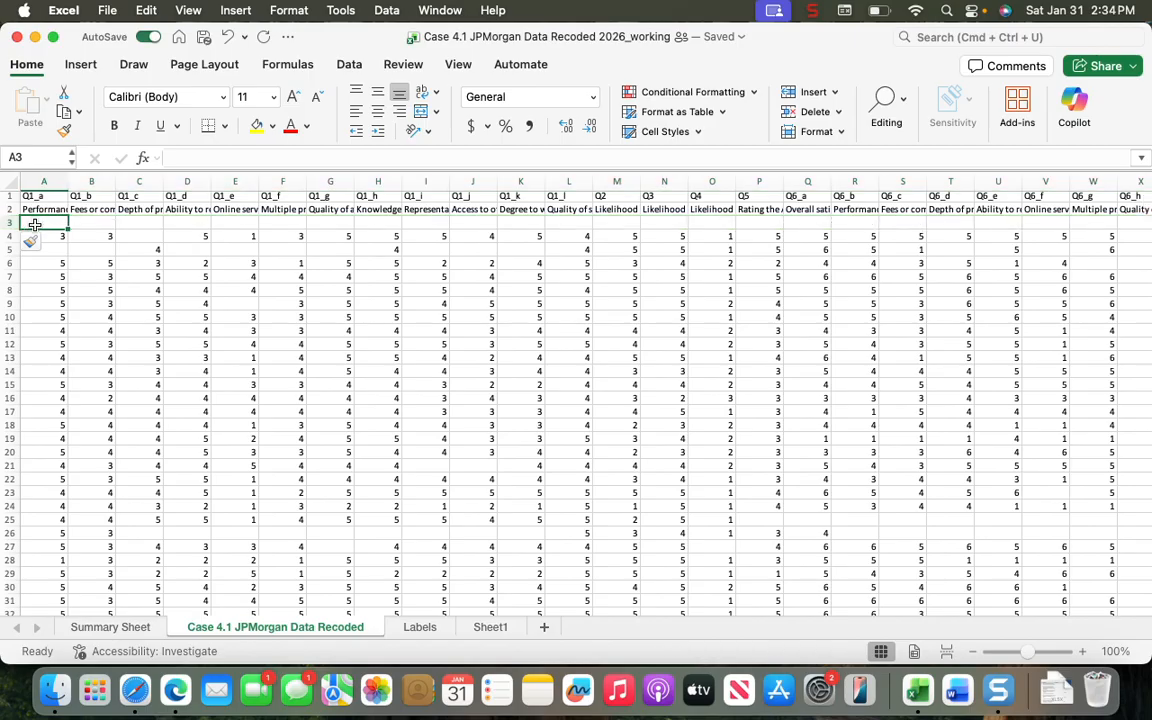
{"action": "type", "text": "="}
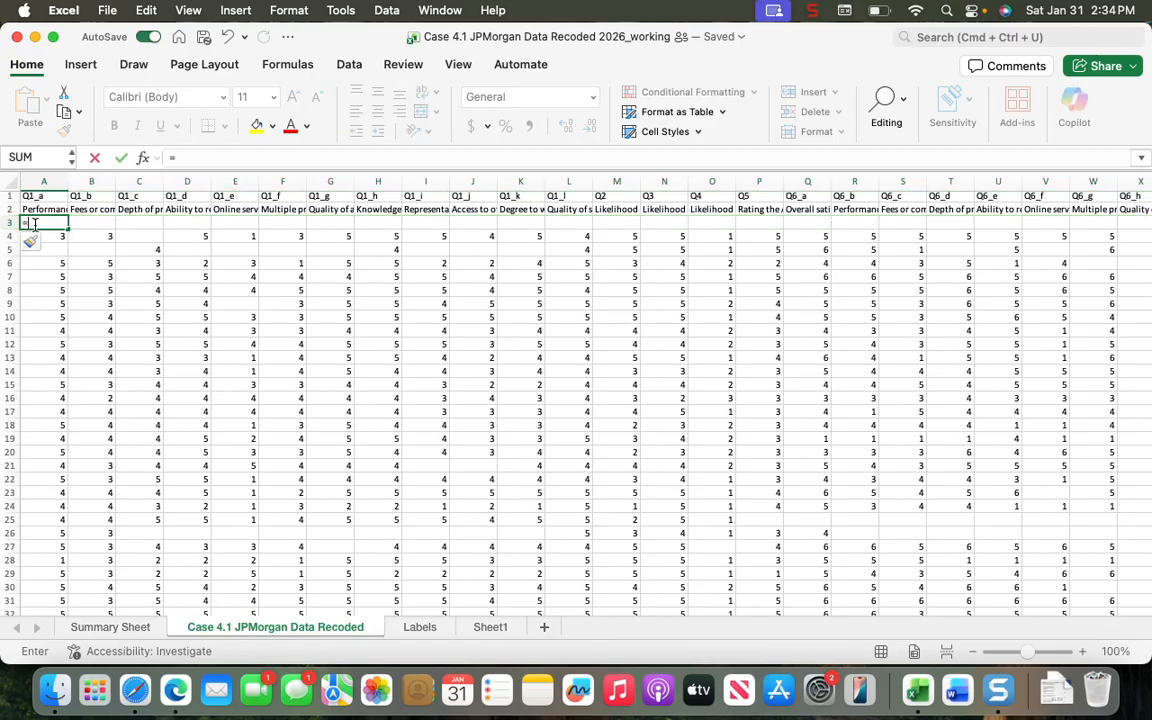
{"action": "type", "text": "Con"}
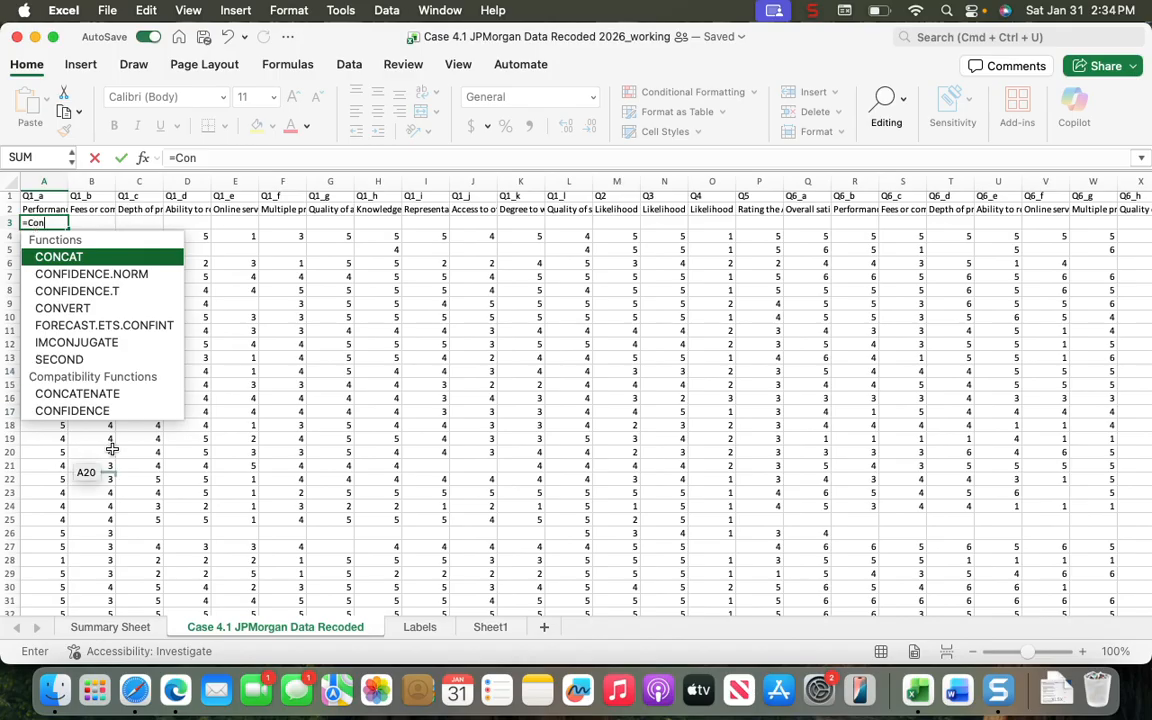
{"action": "double_click", "coordinate": [53, 394]}
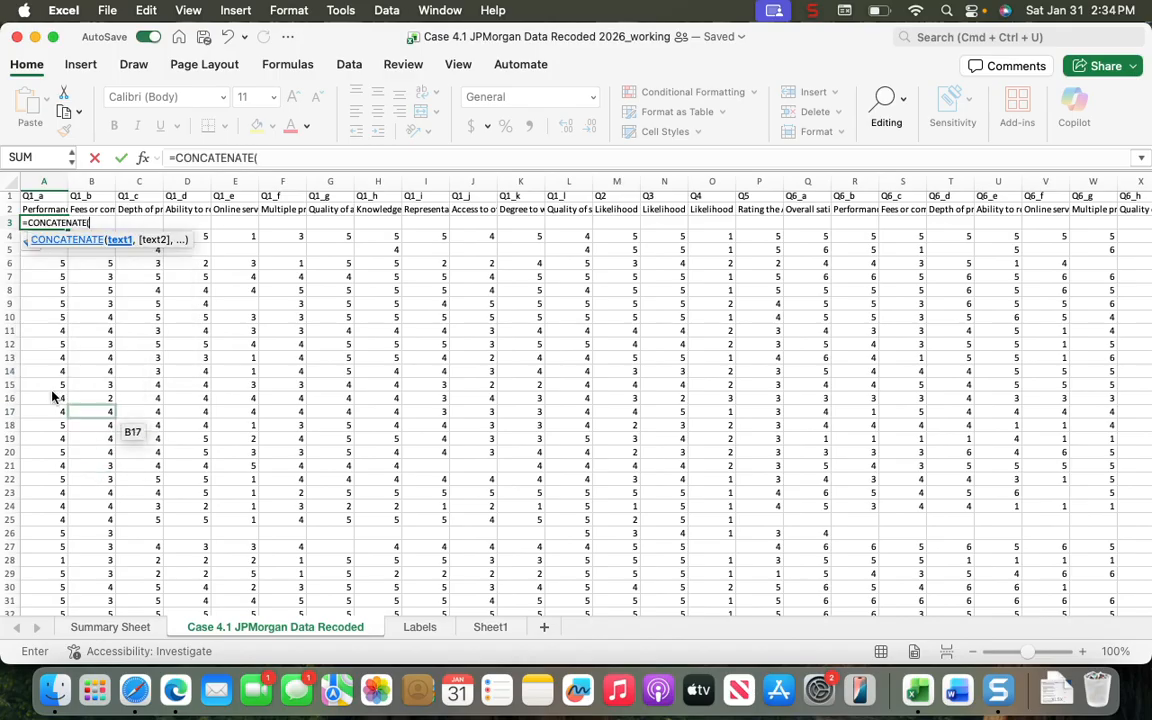
{"action": "left_click", "coordinate": [40, 199]}
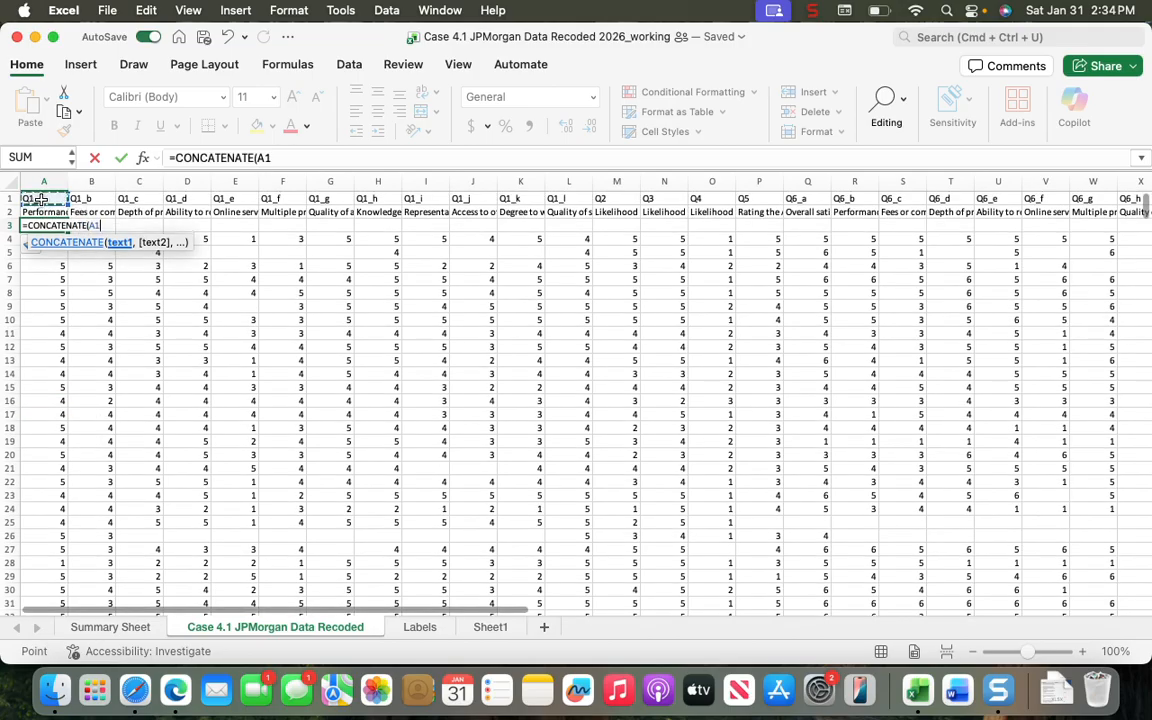
{"action": "type", "text": ","}
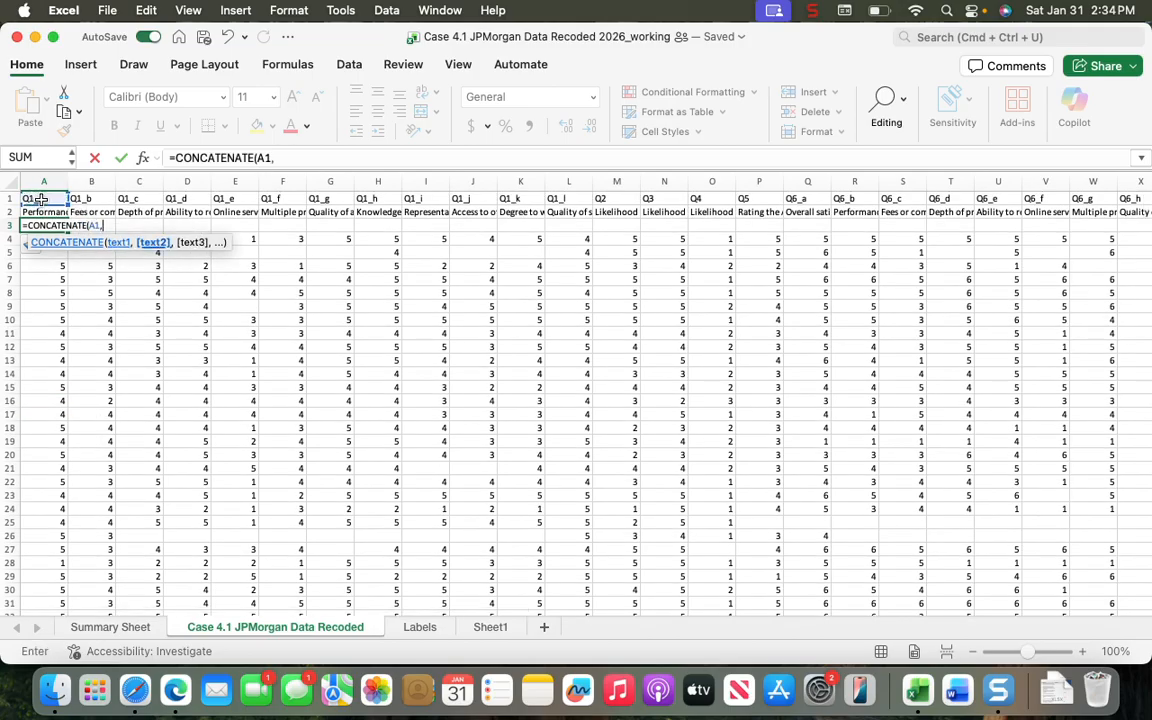
{"action": "type", "text": "\" \","}
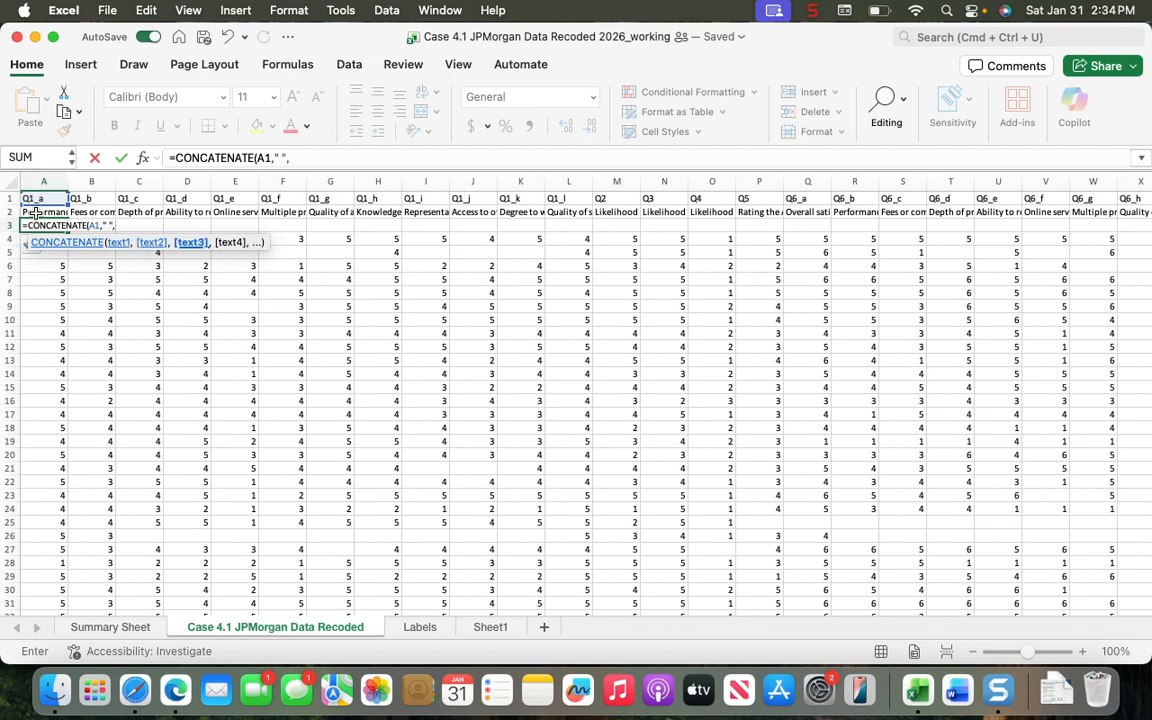
{"action": "left_click", "coordinate": [35, 213]}
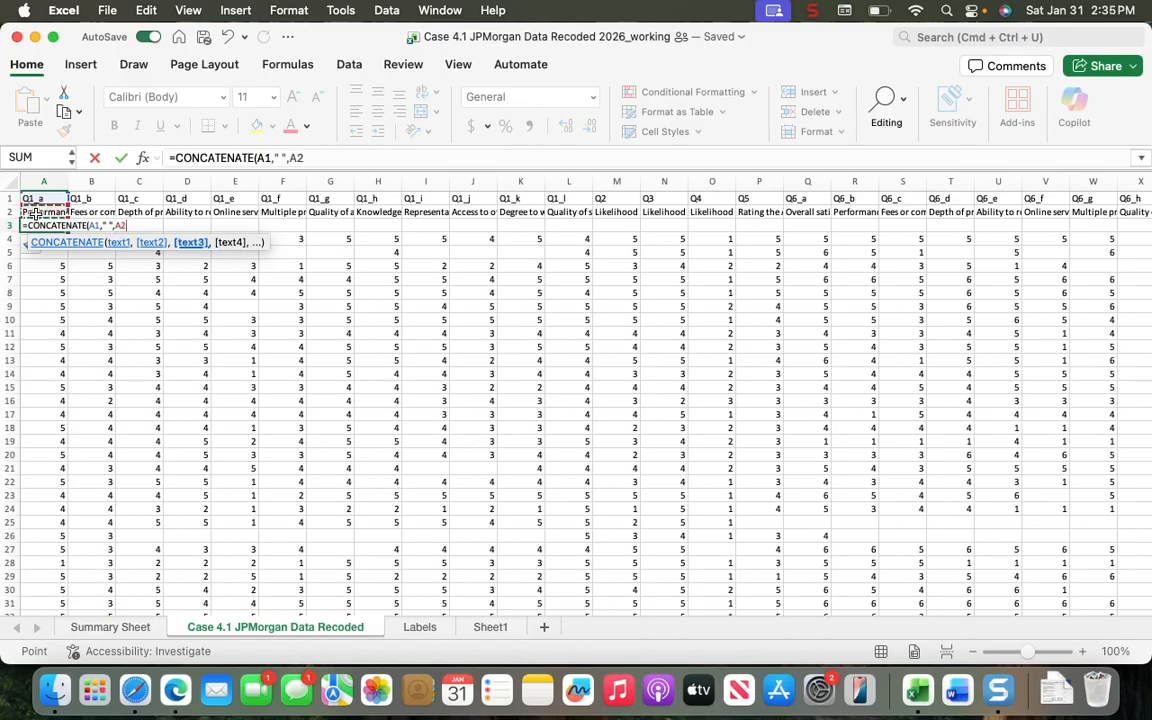
{"action": "type", "text": ")"}
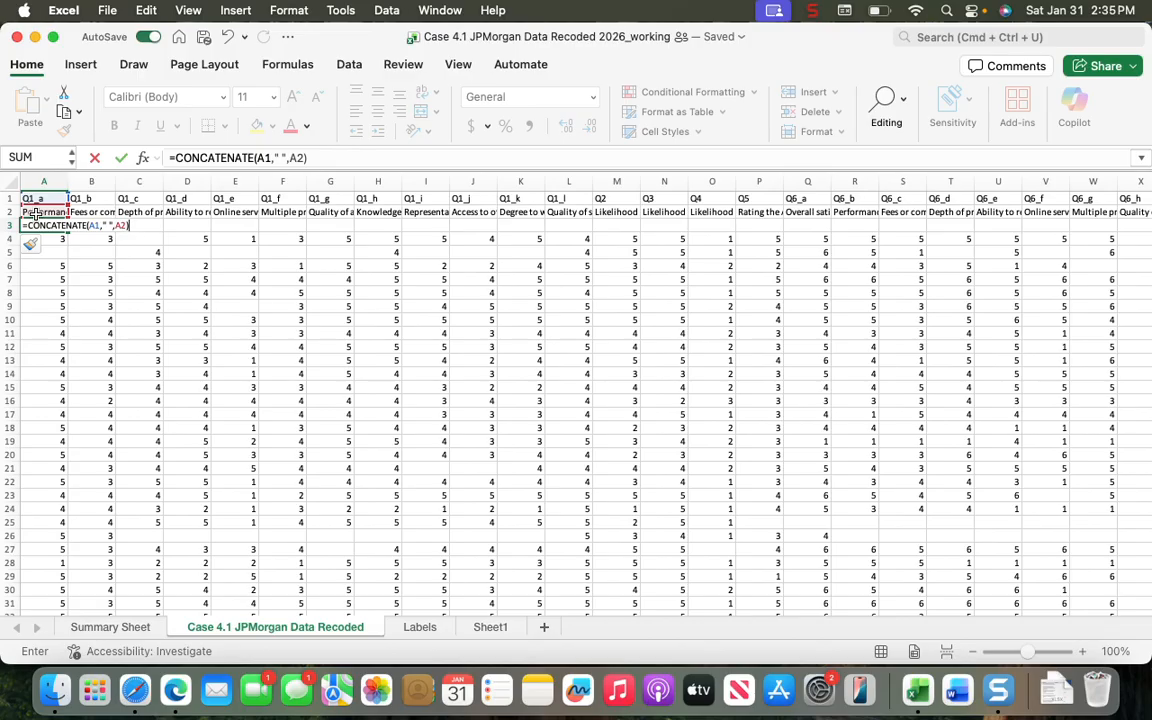
{"action": "key", "text": "Return"}
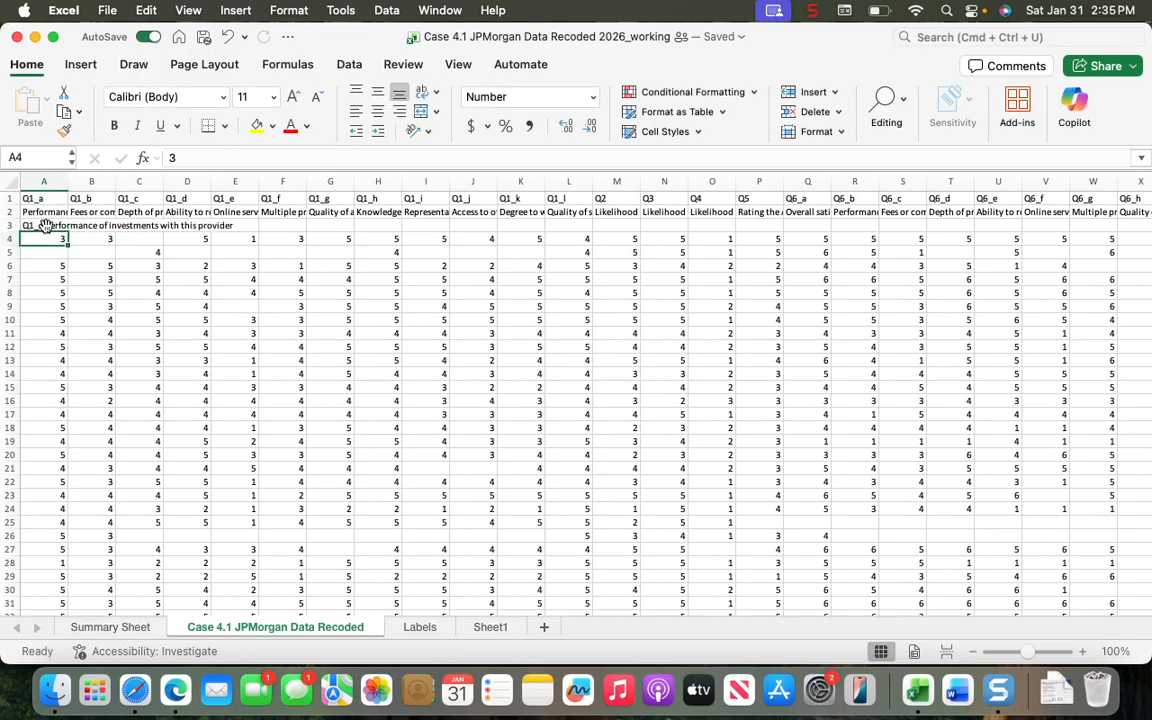
Copy the concatenation formula from A3 across row 3 into B3 through AX3, ending at the last labelled column.
{"action": "left_click", "coordinate": [47, 225]}
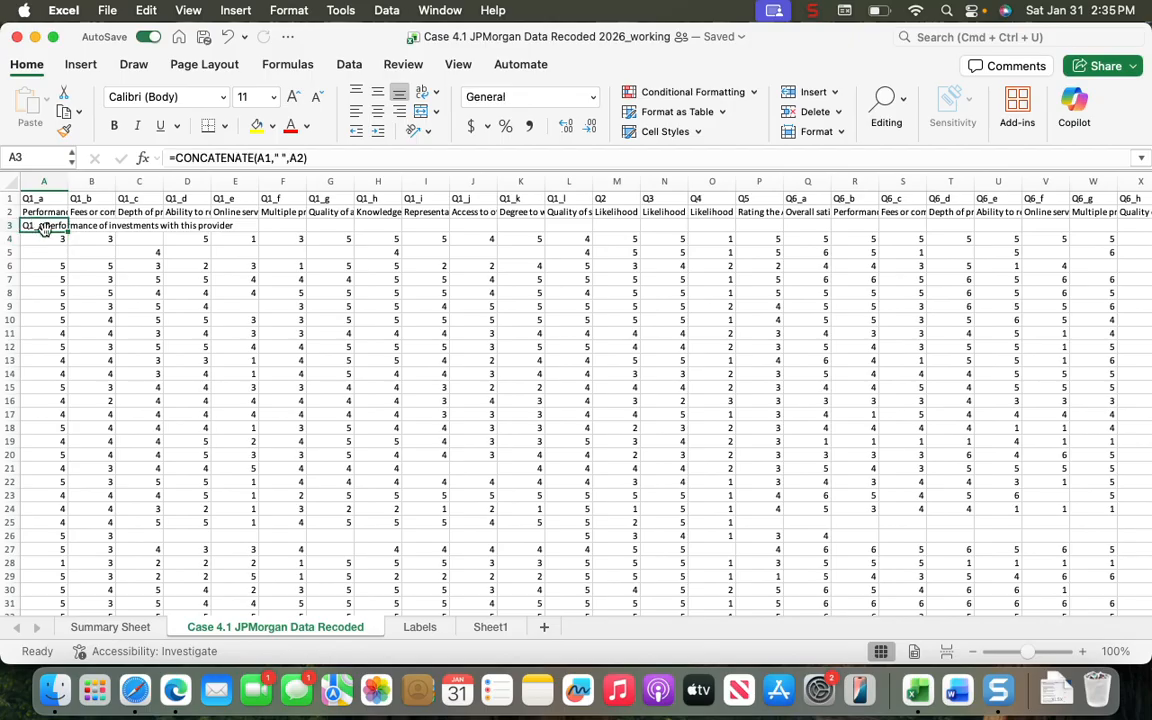
{"action": "key", "text": "super+c"}
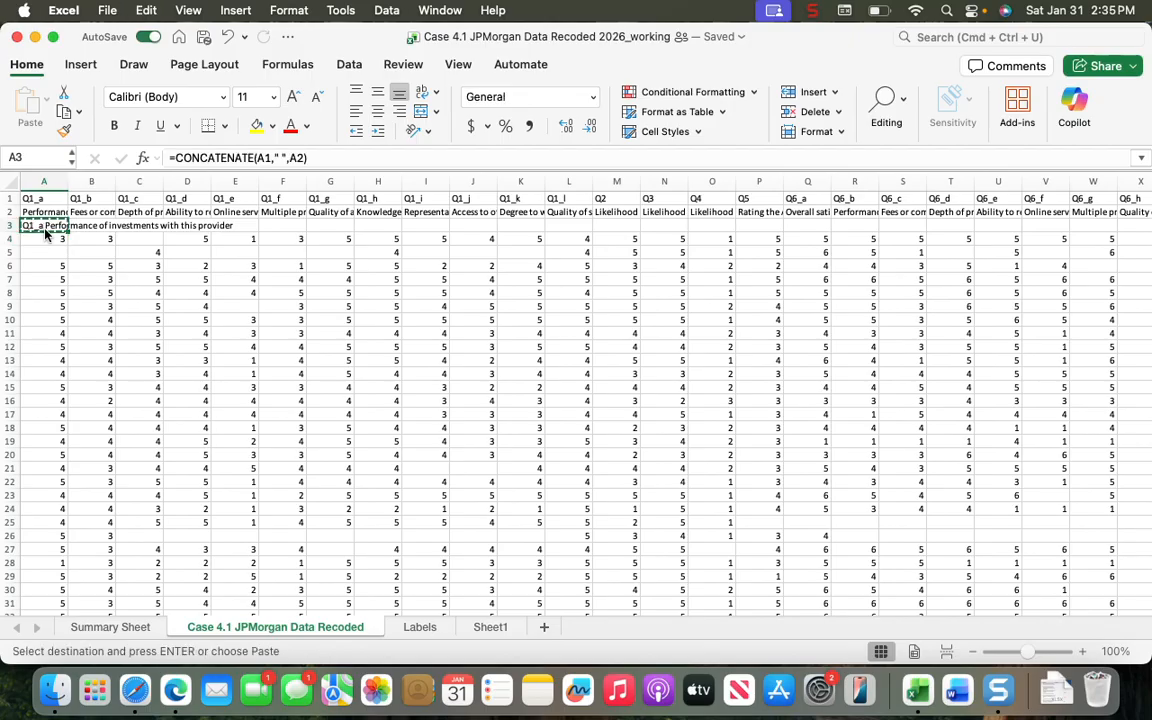
{"action": "key", "text": "Right"}
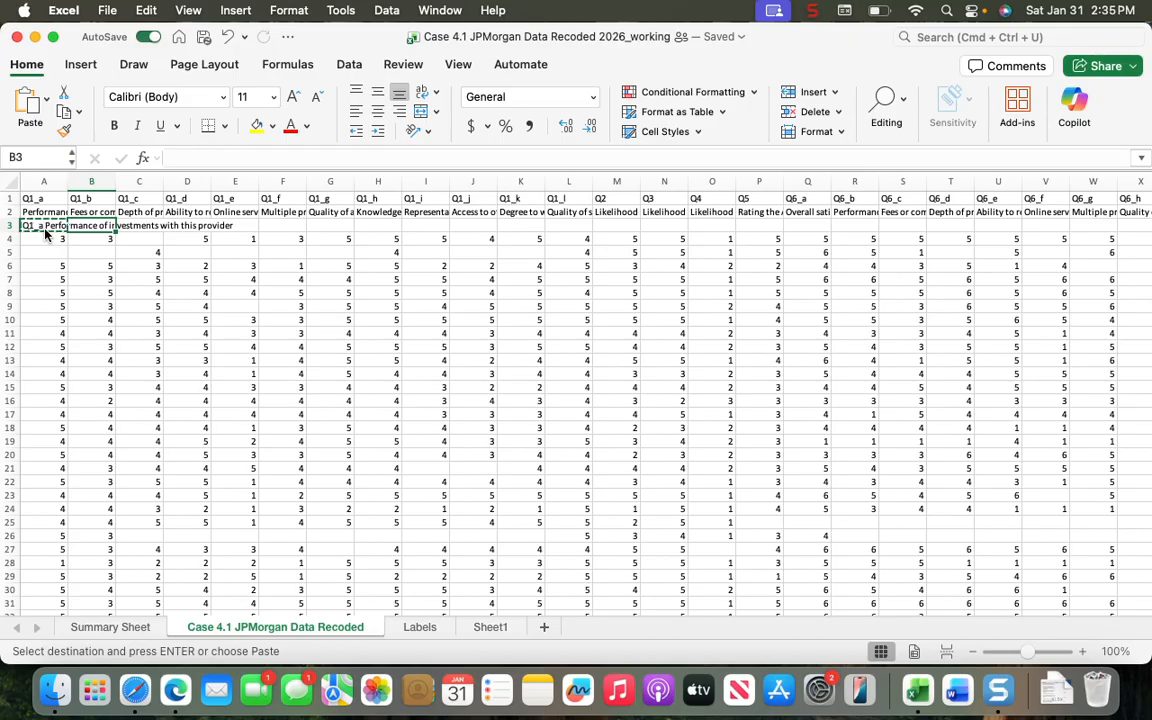
{"action": "key", "text": "shift+Right"}
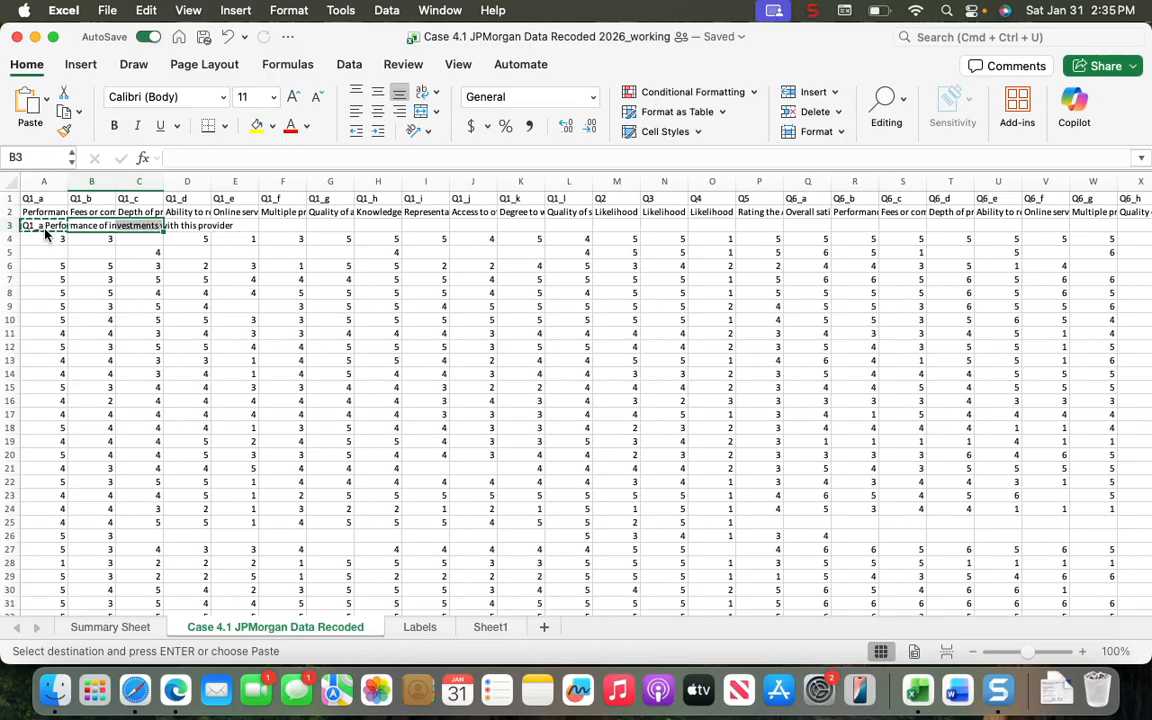
{"action": "key", "text": "super+shift+Right"}
{"action": "key", "text": "shift+Left"}
{"action": "key", "text": "shift+Left"}
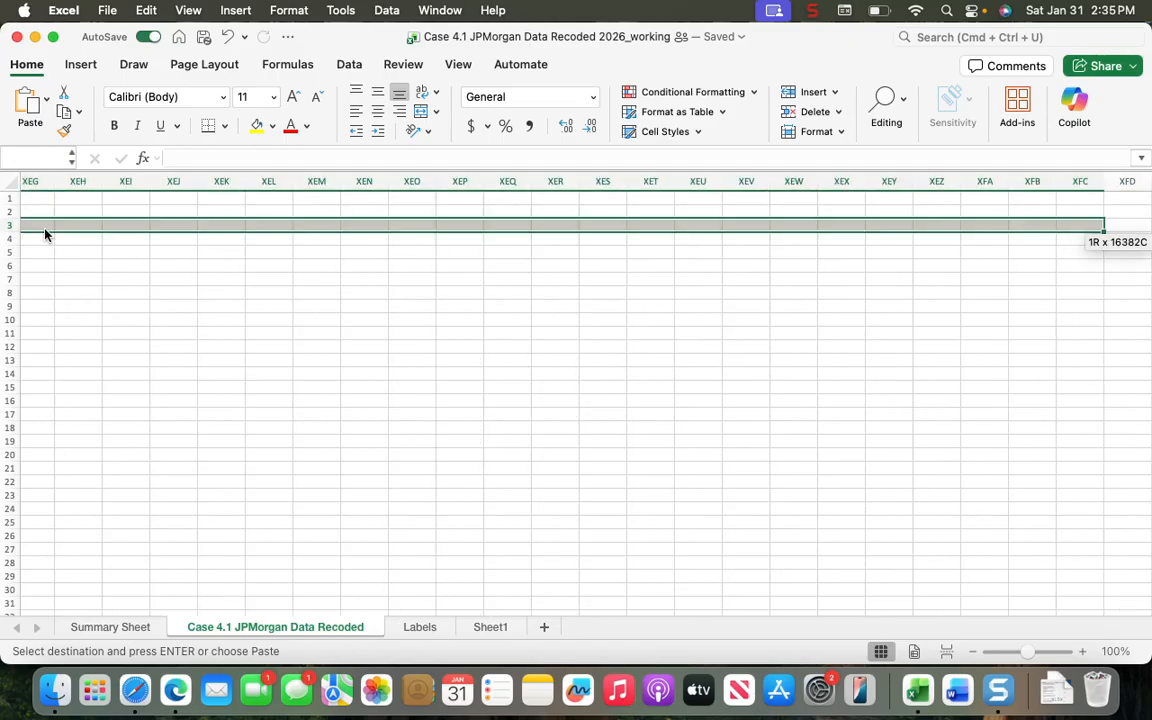
{"action": "key", "text": "super+shift+Left"}
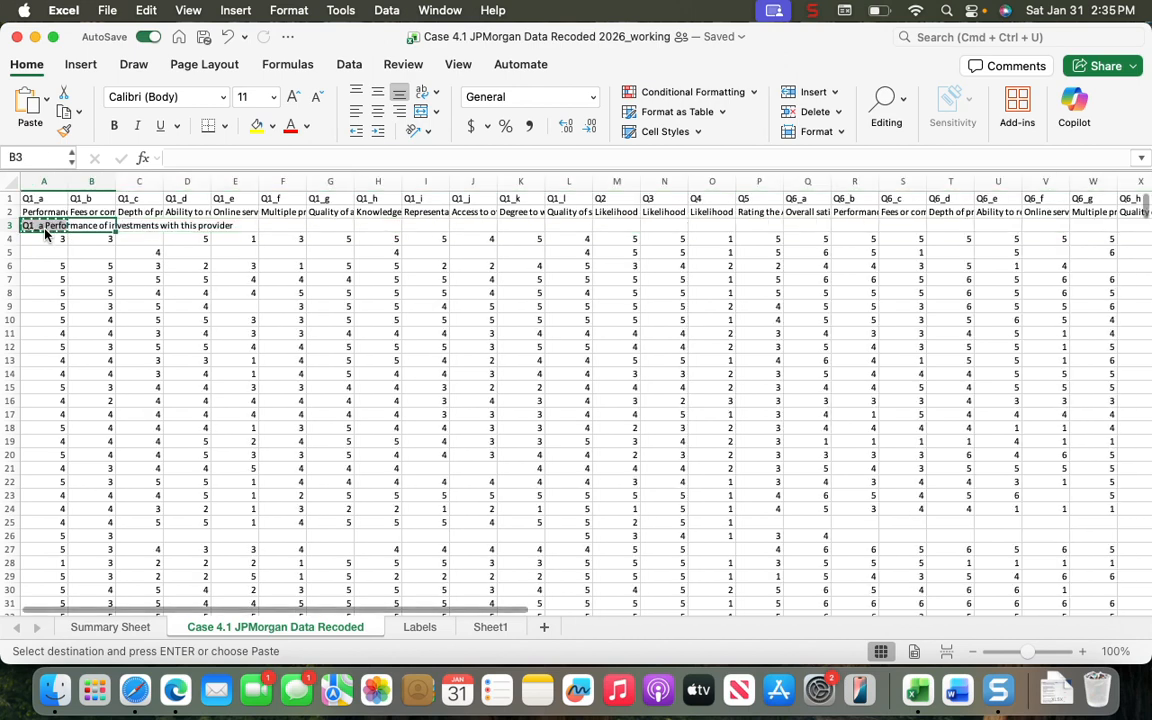
{"action": "key", "text": "shift+Right"}
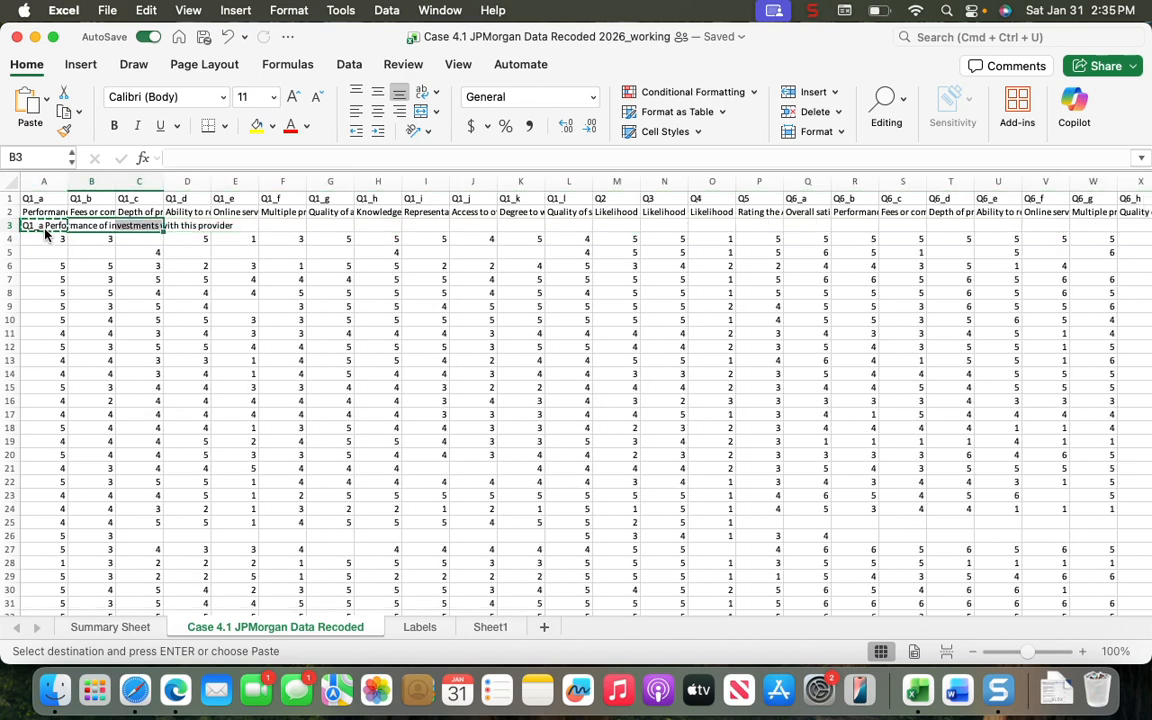
{"action": "key", "text": "shift+Right"}
{"action": "key", "text": "shift+Right"}
{"action": "key", "text": "shift+Right"}
{"action": "key", "text": "shift+Right"}
{"action": "key", "text": "shift+Right"}
{"action": "key", "text": "shift+Right"}
{"action": "key", "text": "shift+Right"}
{"action": "key", "text": "shift+Right"}
{"action": "key", "text": "shift+Right"}
{"action": "key", "text": "shift+Right"}
{"action": "key", "text": "shift+Right"}
{"action": "key", "text": "shift+Right"}
{"action": "key", "text": "shift+Right"}
{"action": "key", "text": "shift+Right"}
{"action": "key", "text": "shift+Right"}
{"action": "key", "text": "shift+Right"}
{"action": "key", "text": "shift+Right"}
{"action": "key", "text": "shift+Right"}
{"action": "key", "text": "shift+Right"}
{"action": "key", "text": "shift+Right"}
{"action": "key", "text": "shift+Right"}
{"action": "key", "text": "shift+Right"}
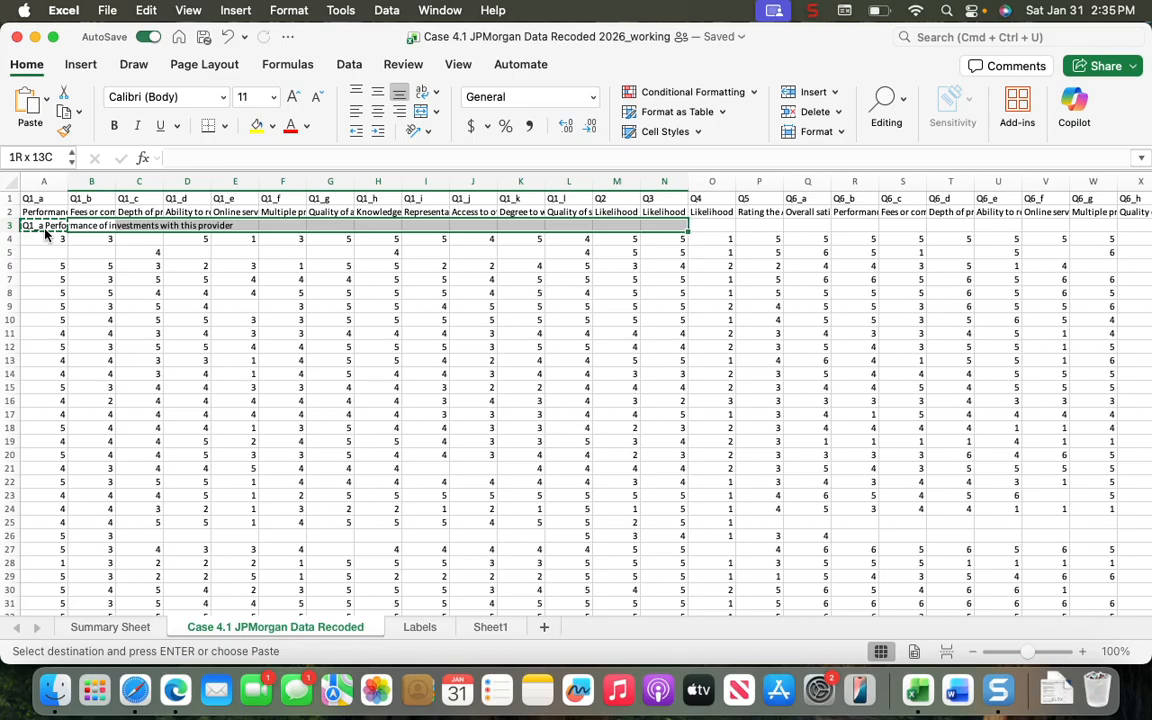
{"action": "key", "text": "shift+Right"}
{"action": "key", "text": "shift+Right"}
{"action": "key", "text": "shift+Right"}
{"action": "key", "text": "shift+Right"}
{"action": "key", "text": "shift+Right"}
{"action": "key", "text": "shift+Right"}
{"action": "key", "text": "shift+Right"}
{"action": "key", "text": "shift+Right"}
{"action": "key", "text": "shift+Right"}
{"action": "key", "text": "shift+Right"}
{"action": "key", "text": "shift+Right"}
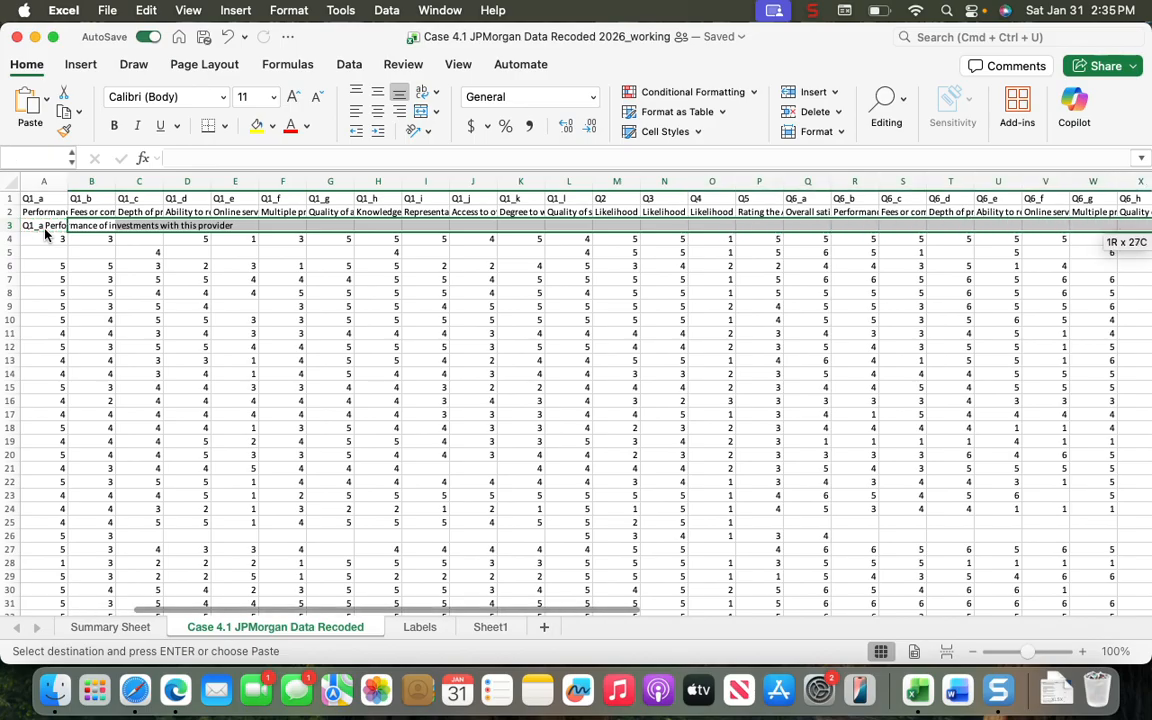
{"action": "key", "text": "shift+Right"}
{"action": "key", "text": "shift+Right"}
{"action": "key", "text": "shift+Right"}
{"action": "key", "text": "shift+Right"}
{"action": "key", "text": "shift+Right"}
{"action": "key", "text": "shift+Right"}
{"action": "key", "text": "shift+Right"}
{"action": "key", "text": "shift+Right"}
{"action": "key", "text": "shift+Right"}
{"action": "key", "text": "shift+Right"}
{"action": "key", "text": "shift+Right"}
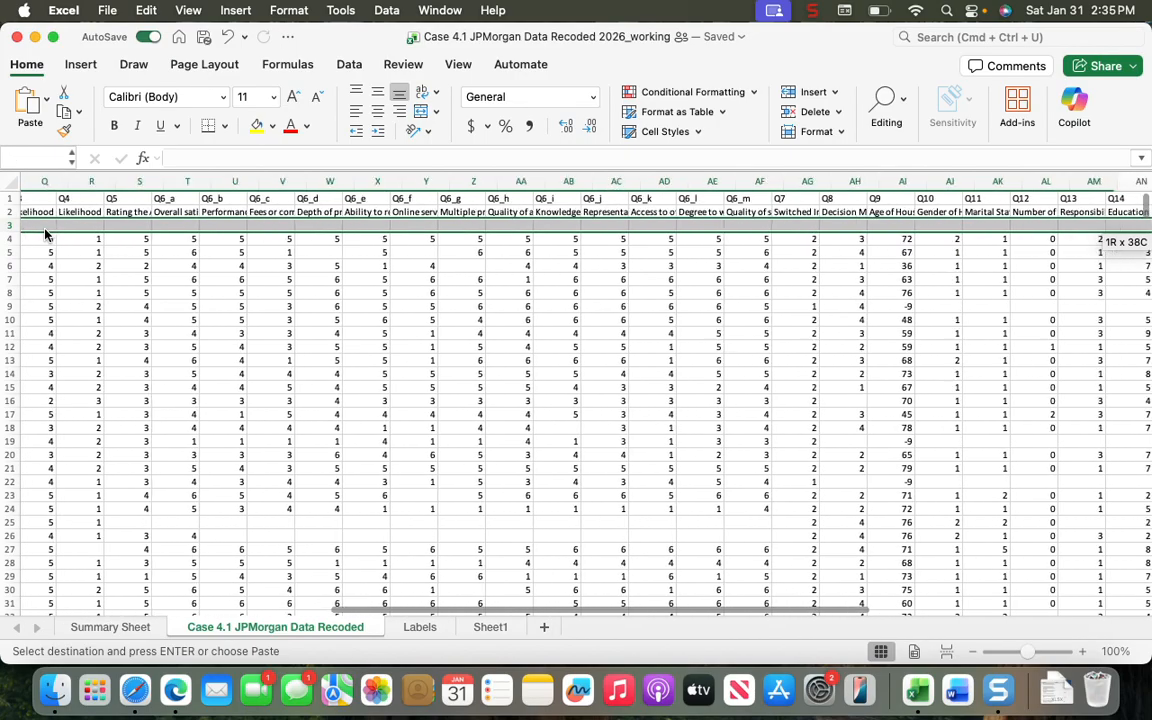
{"action": "key", "text": "shift+Right"}
{"action": "key", "text": "shift+Right"}
{"action": "key", "text": "shift+Right"}
{"action": "key", "text": "shift+Right"}
{"action": "key", "text": "shift+Right"}
{"action": "key", "text": "shift+Right"}
{"action": "key", "text": "shift+Right"}
{"action": "key", "text": "shift+Right"}
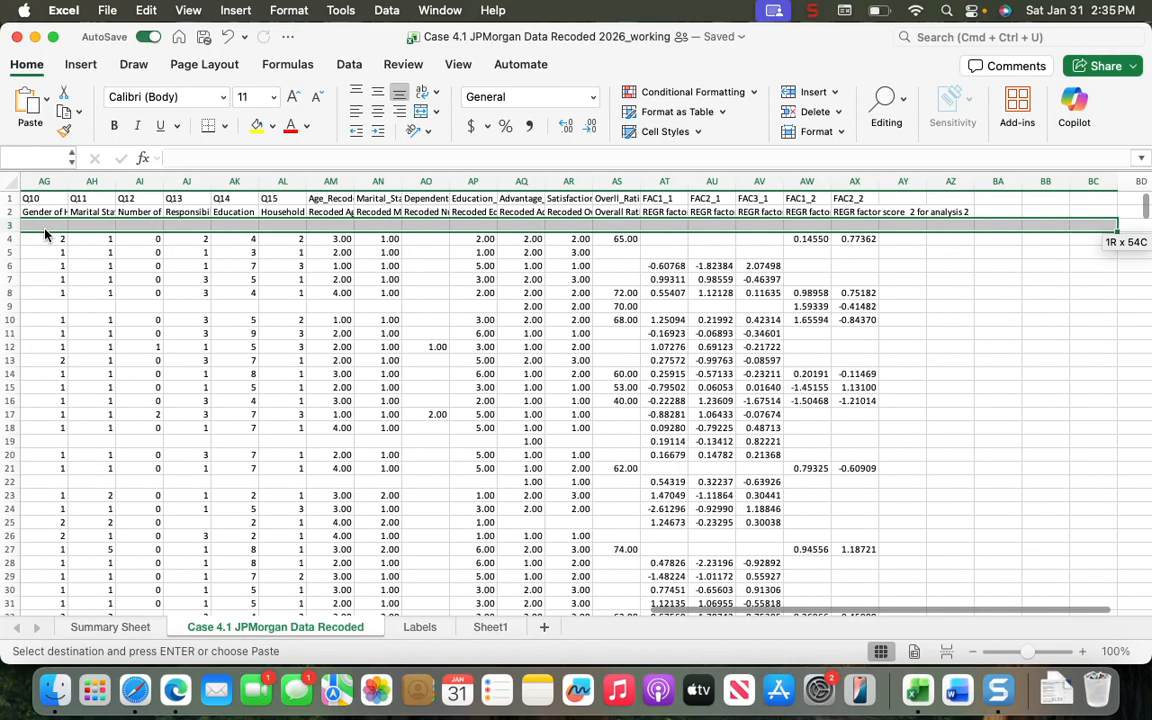
{"action": "key", "text": "shift+Left"}
{"action": "key", "text": "shift+Left"}
{"action": "key", "text": "shift+Left"}
{"action": "key", "text": "shift+Left"}
{"action": "key", "text": "shift+Left"}
{"action": "key", "text": "shift+Left"}
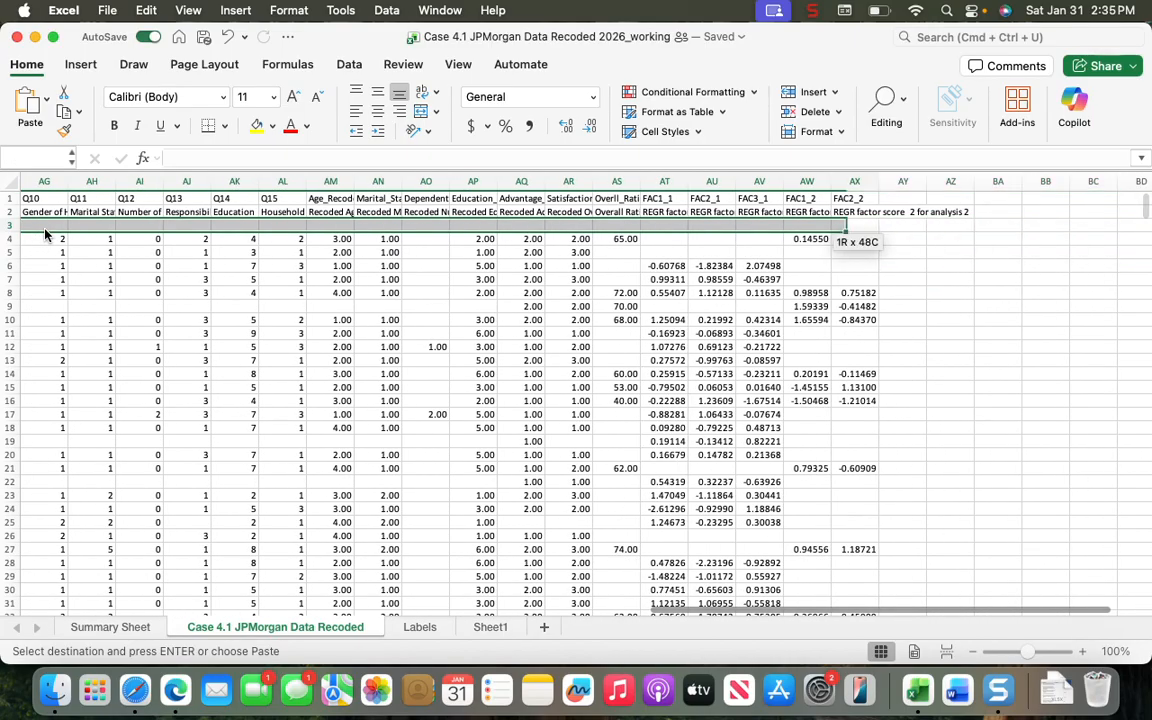
{"action": "key", "text": "shift+Right"}
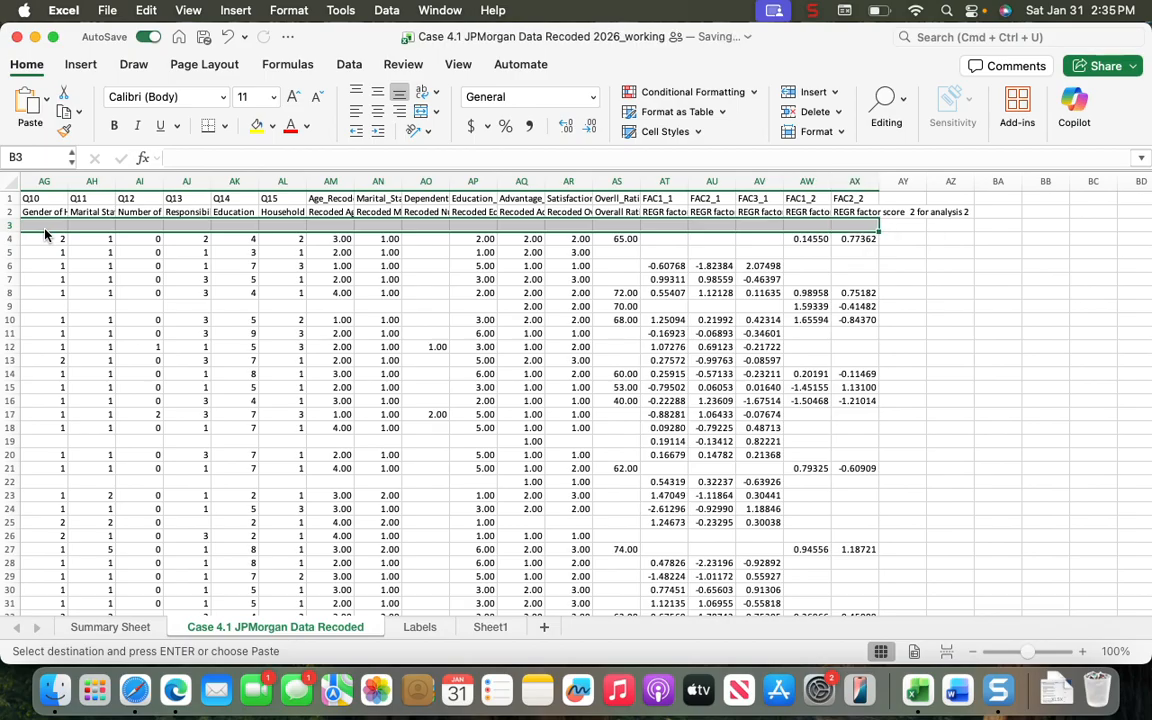
{"action": "key", "text": "super+v"}
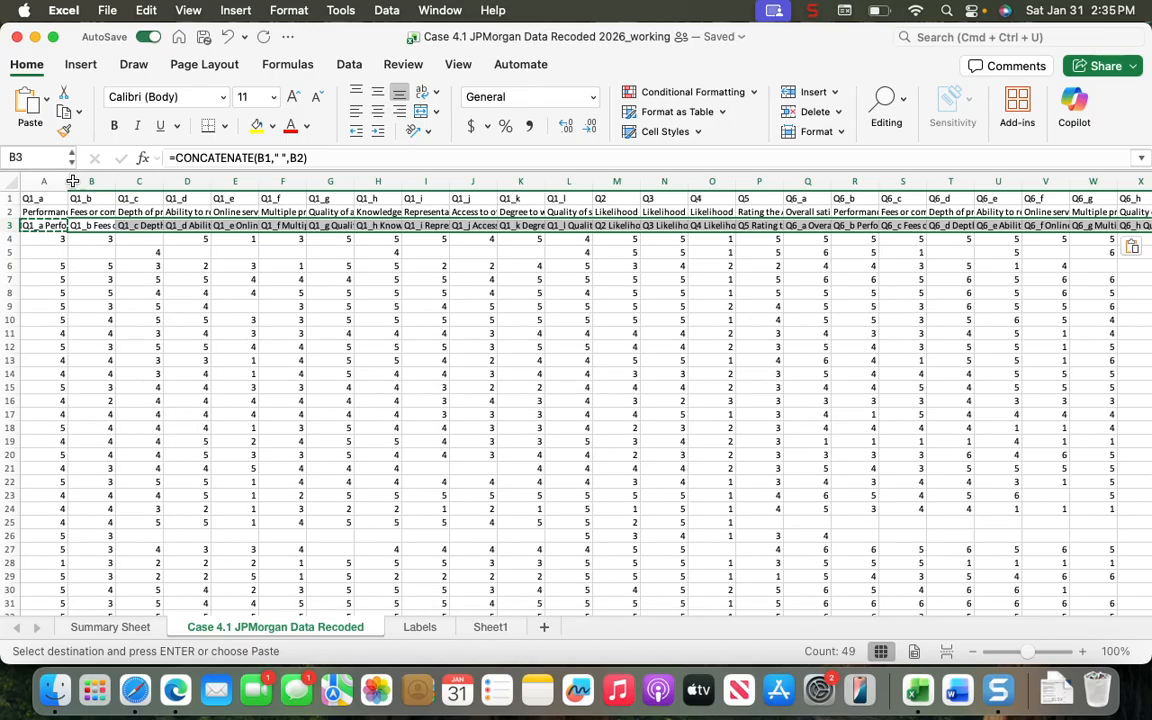
Widen column A to about 34.5 and check the combined header in A3.
{"action": "left_click_drag", "start_coordinate": [64, 181], "coordinate": [211, 181]}
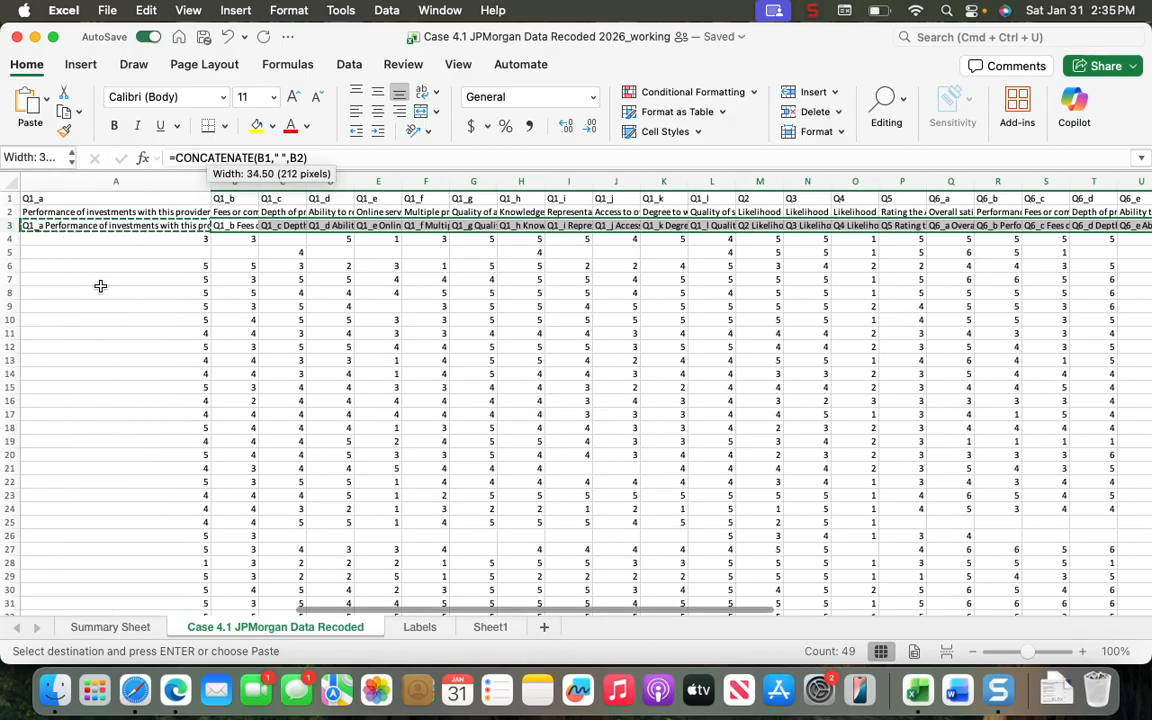
{"action": "left_click", "coordinate": [64, 227]}
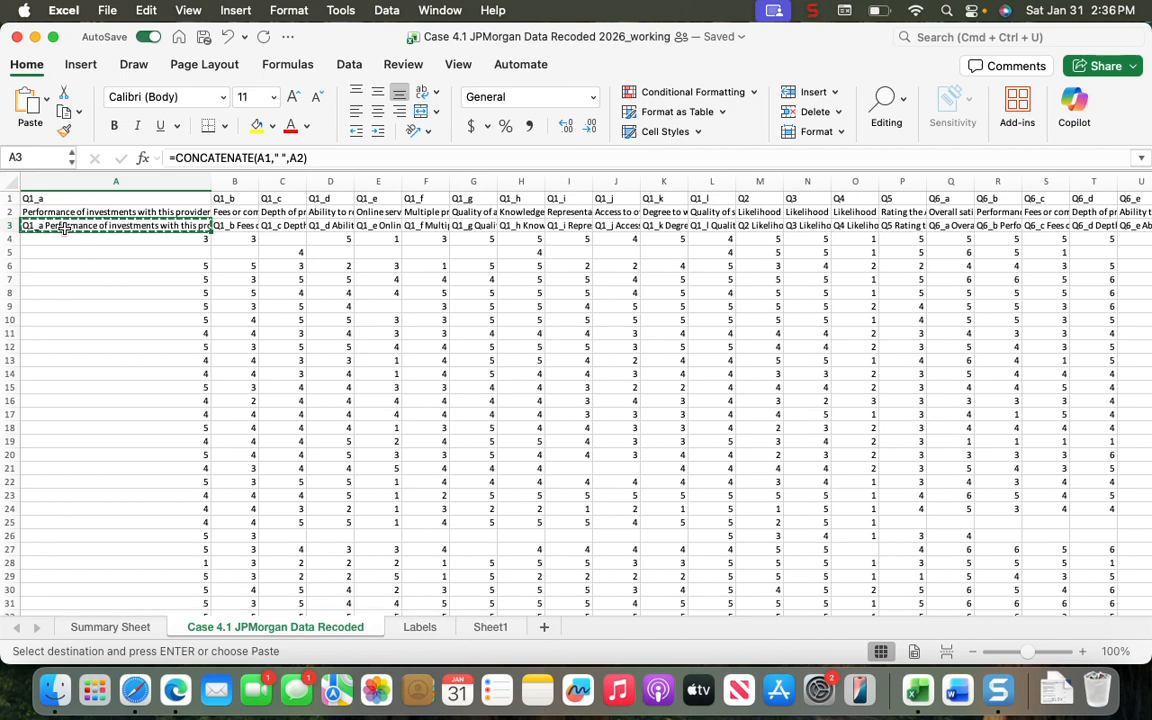
{"action": "left_click", "coordinate": [34, 240]}
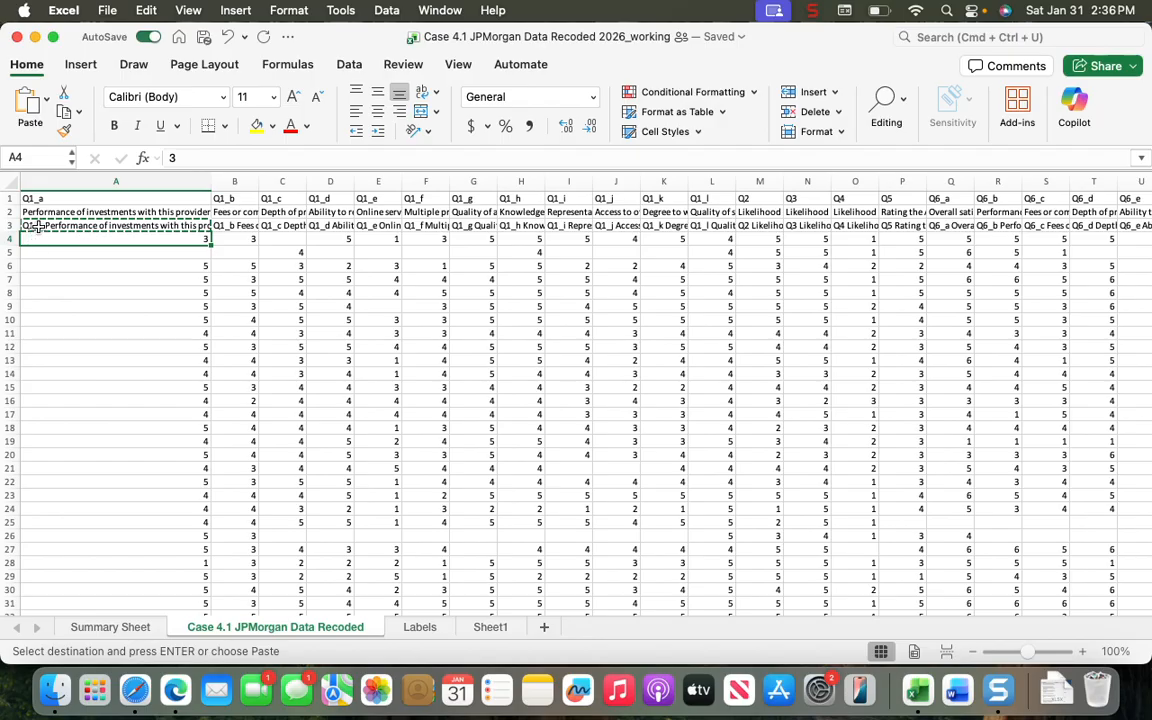
Replace the concatenation formulas in A3 through AX3 with their values by copying them and pasting values only in place.
{"action": "left_click", "coordinate": [35, 226]}
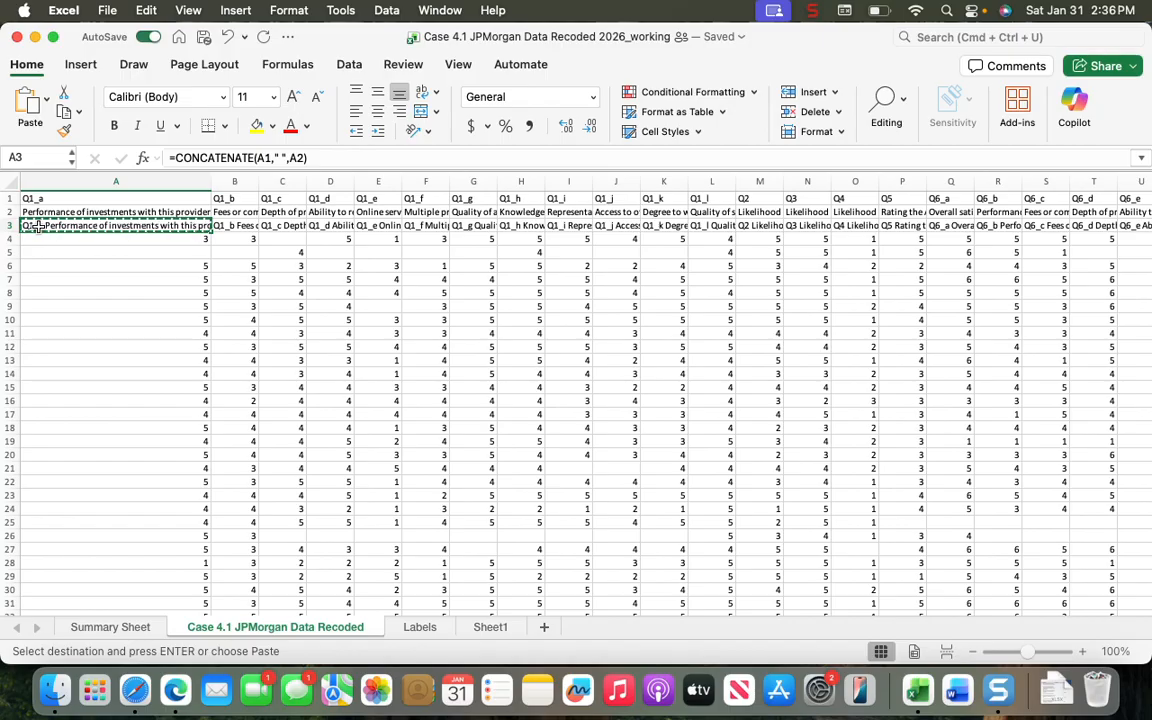
{"action": "key", "text": "super+shift+Right"}
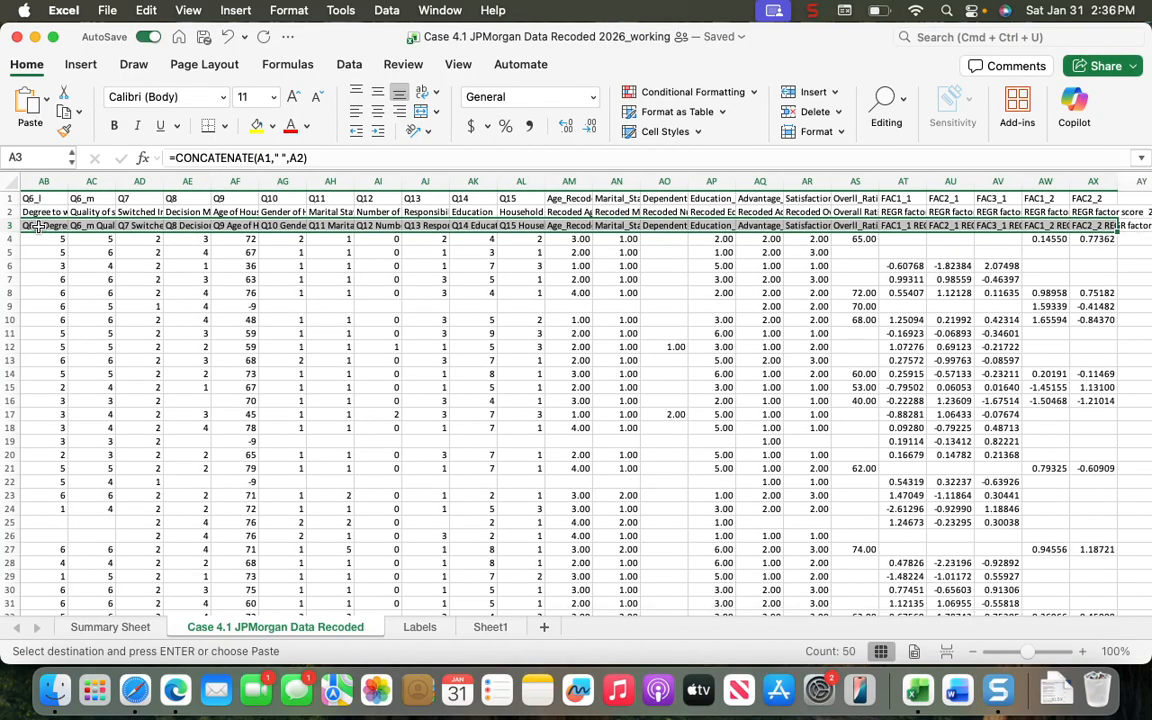
{"action": "scroll", "coordinate": [35, 227], "scroll_direction": "left", "scroll_amount": 15}
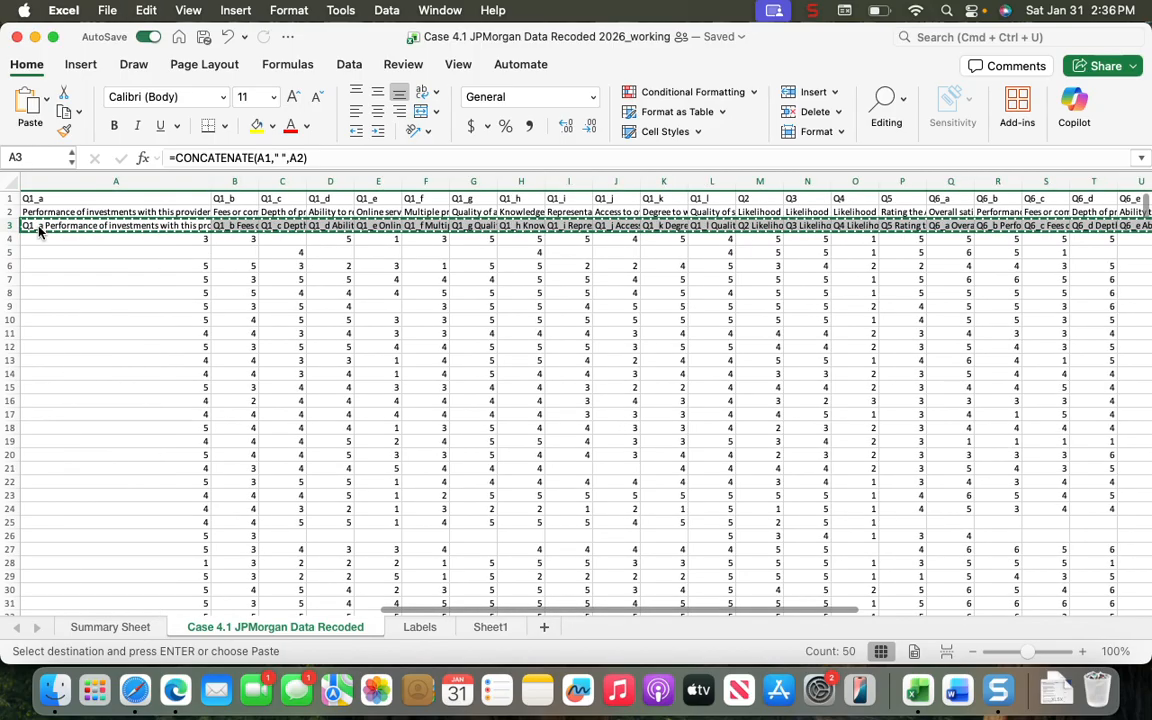
{"action": "left_click", "coordinate": [146, 10]}
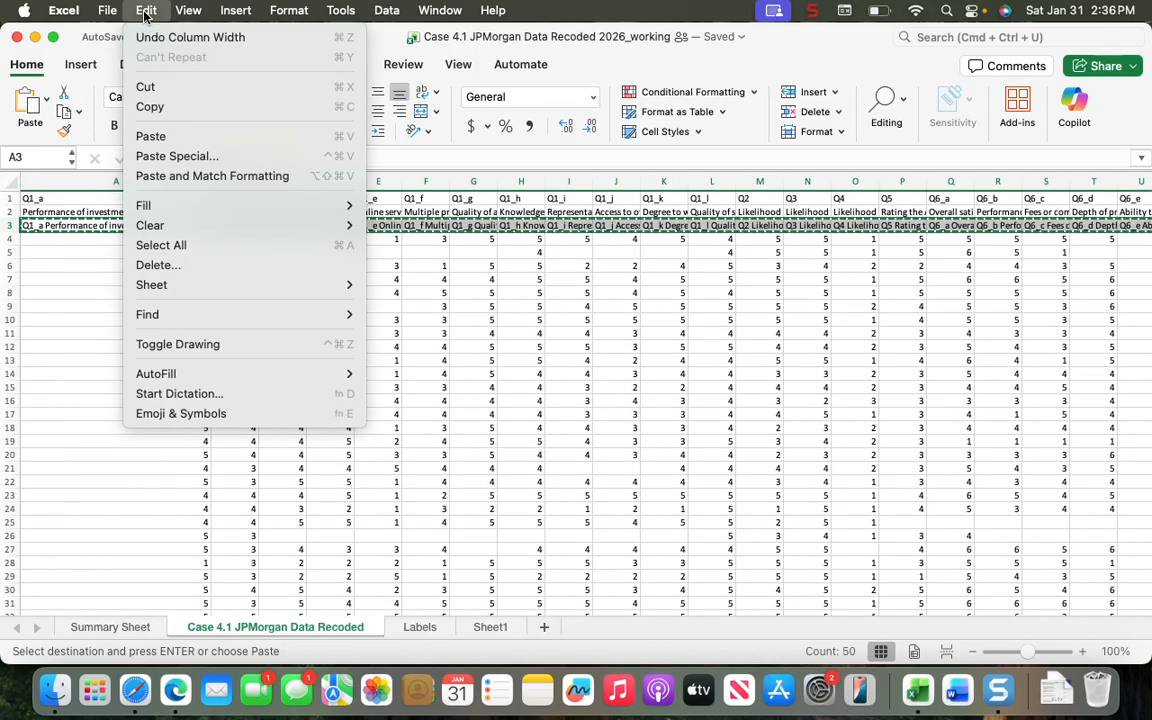
{"action": "left_click", "coordinate": [170, 157]}
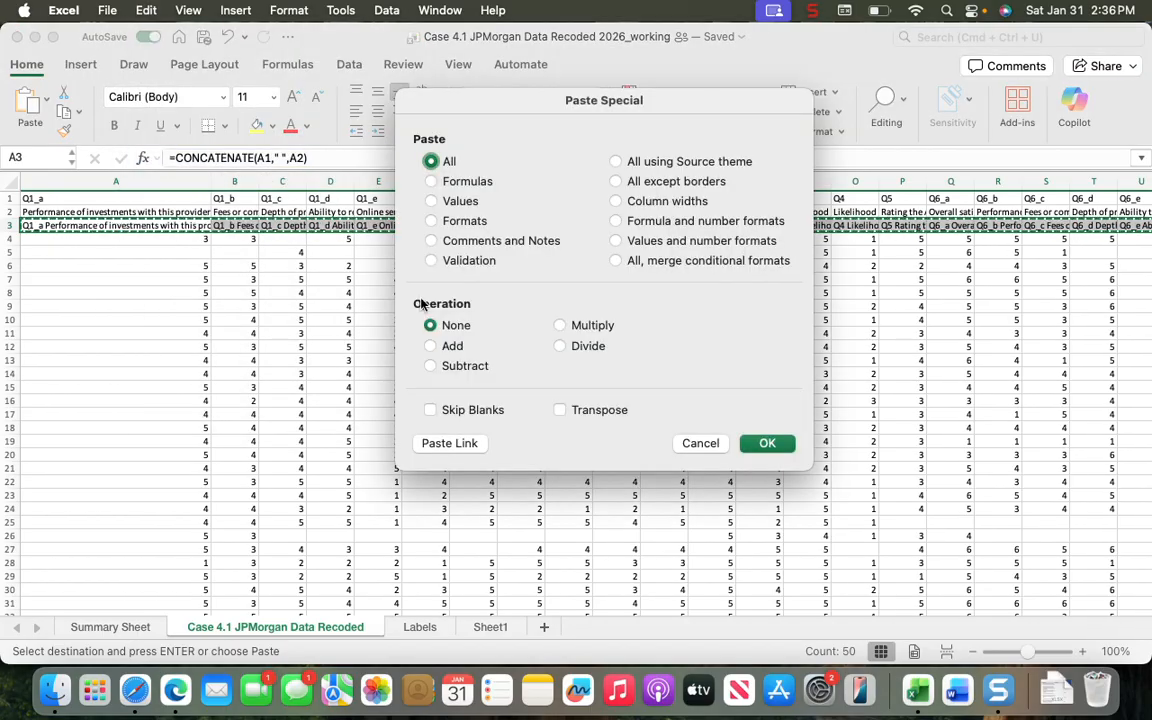
{"action": "left_click", "coordinate": [431, 202]}
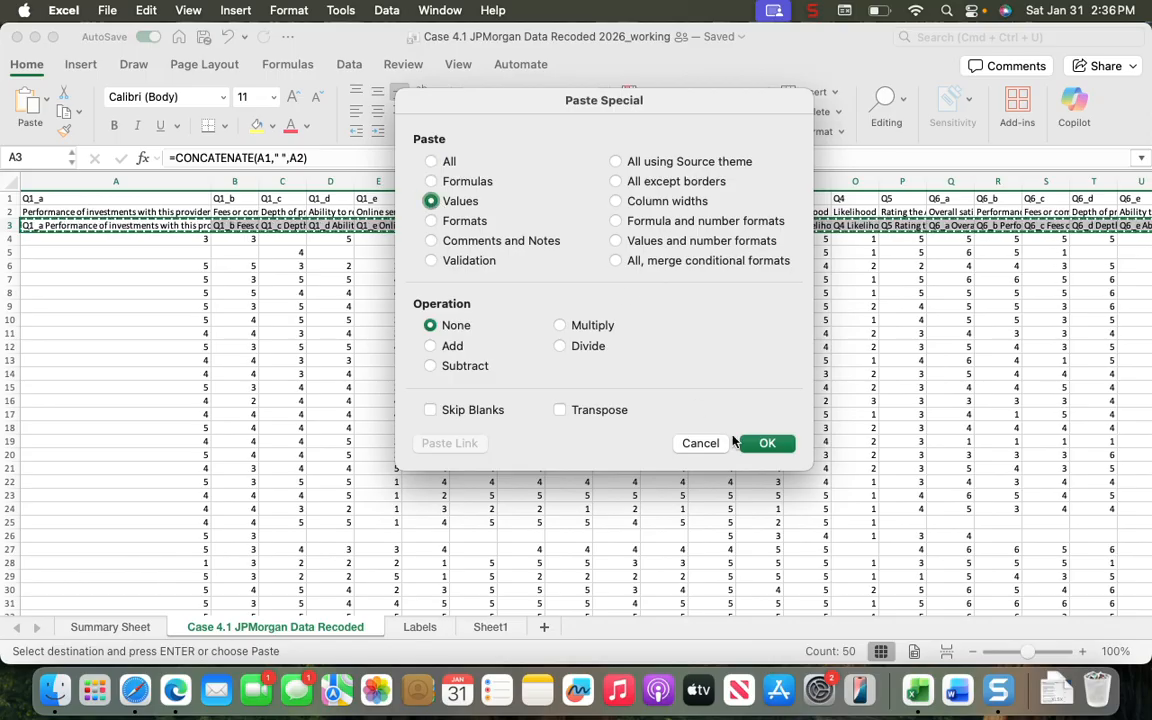
{"action": "left_click", "coordinate": [767, 444]}
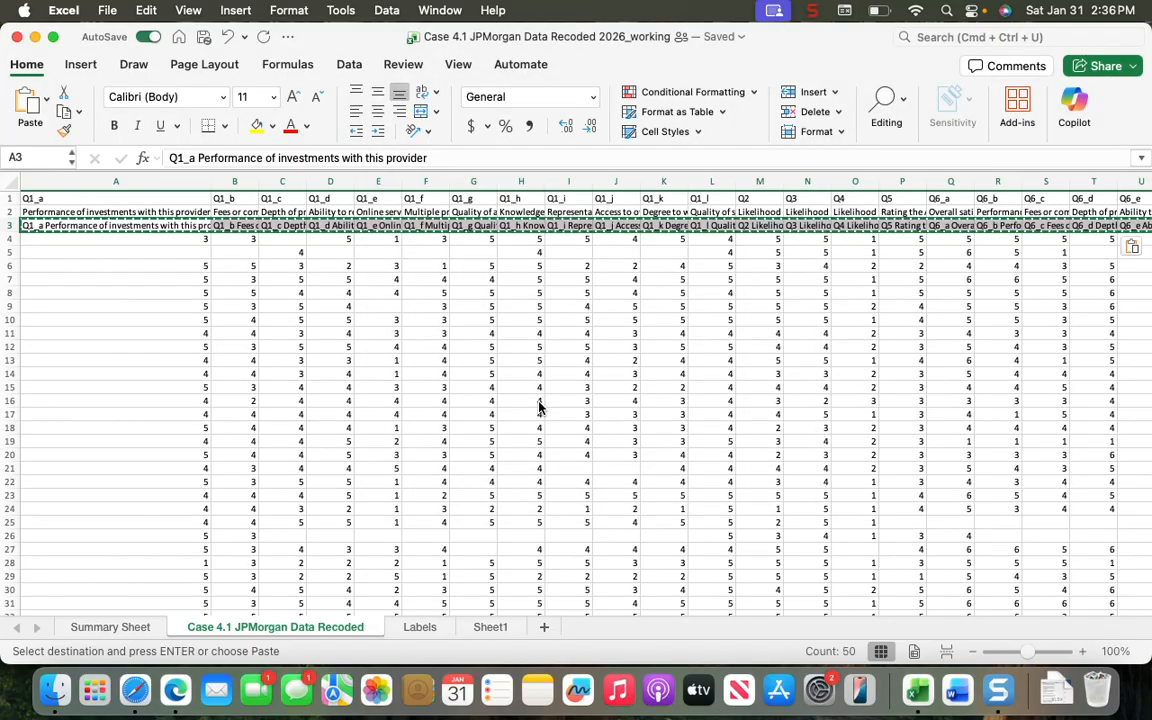